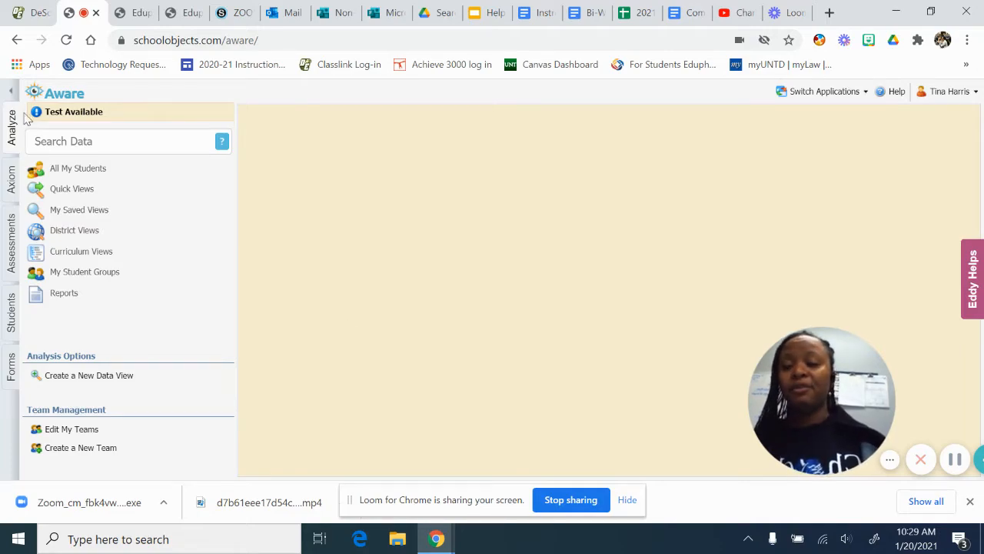
Step: Start a new blank test in Assessments as a Standard Assessment
{"action": "left_click", "coordinate": [12, 240]}
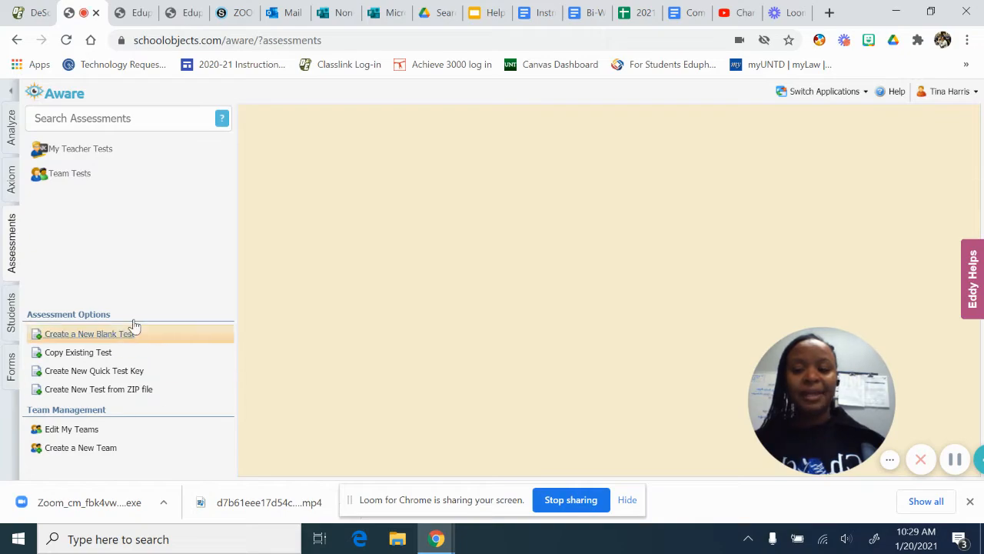
{"action": "left_click", "coordinate": [73, 341]}
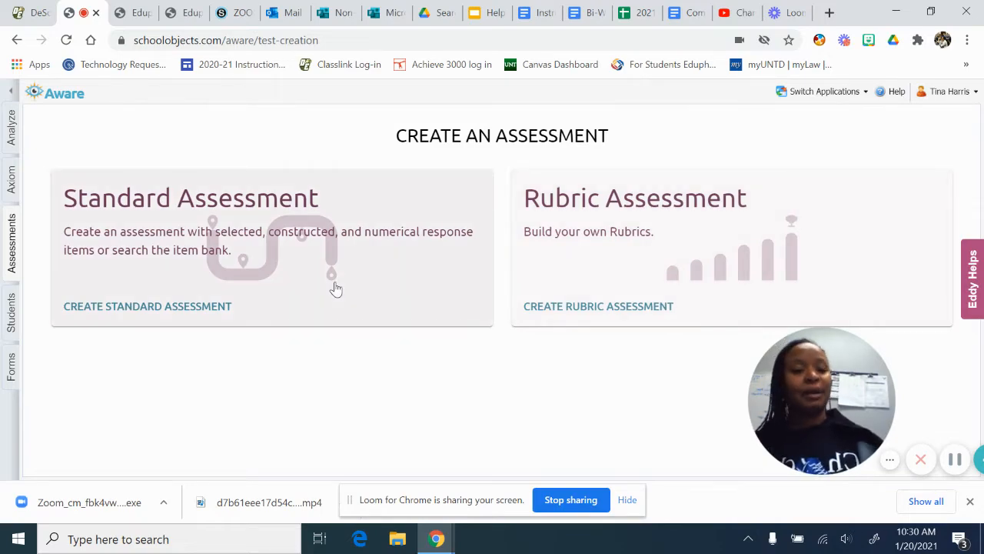
{"action": "left_click", "coordinate": [266, 227]}
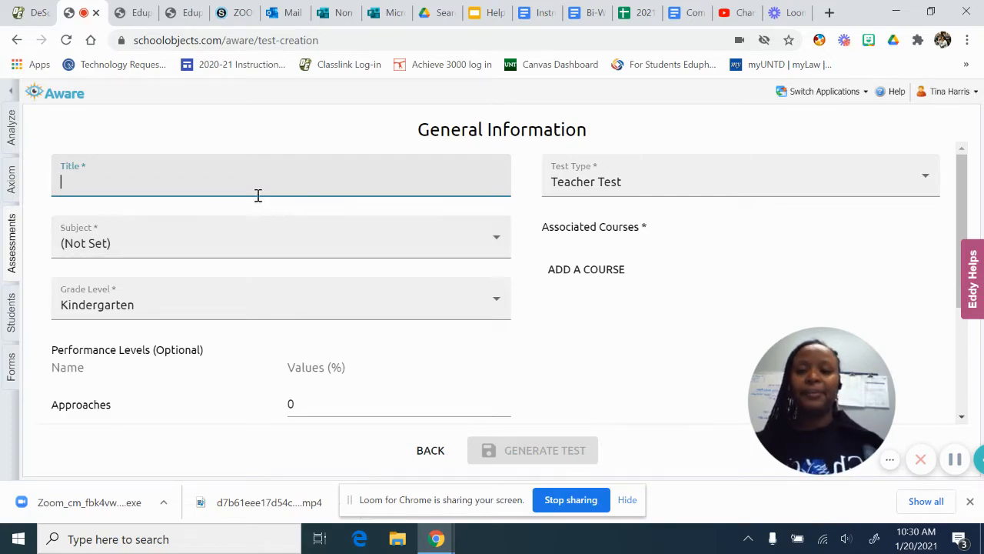
Step: Title the new assessment "20-21 Snapshot #1 Biology"
{"action": "left_click", "coordinate": [259, 195]}
{"action": "left_click", "coordinate": [244, 146]}
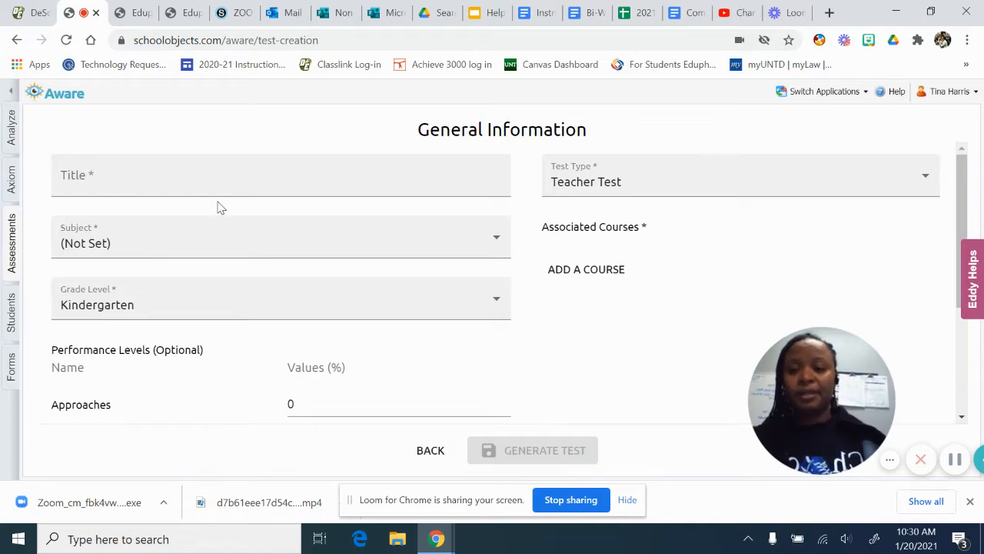
{"action": "left_click", "coordinate": [241, 160]}
{"action": "type", "text": "20"}
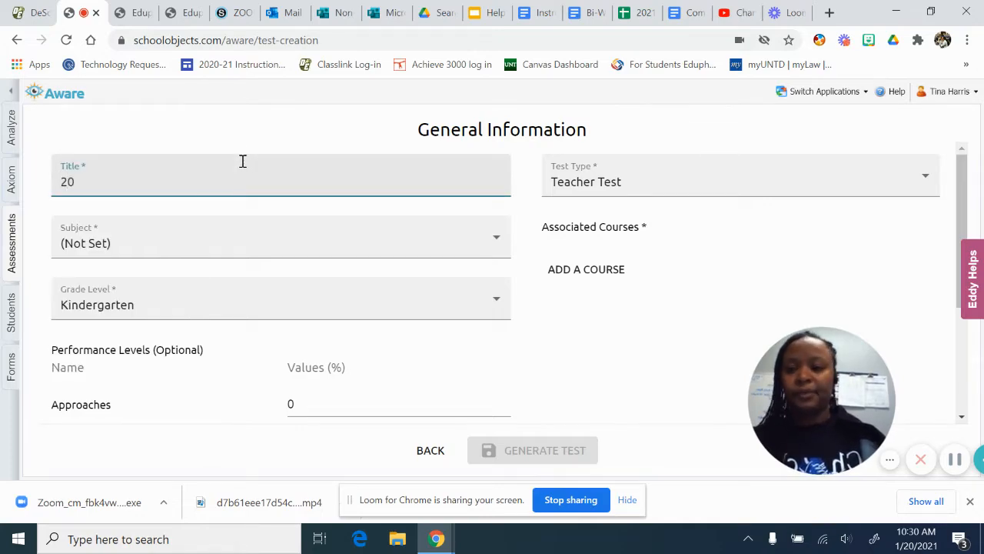
{"action": "type", "text": "-21 Sna"}
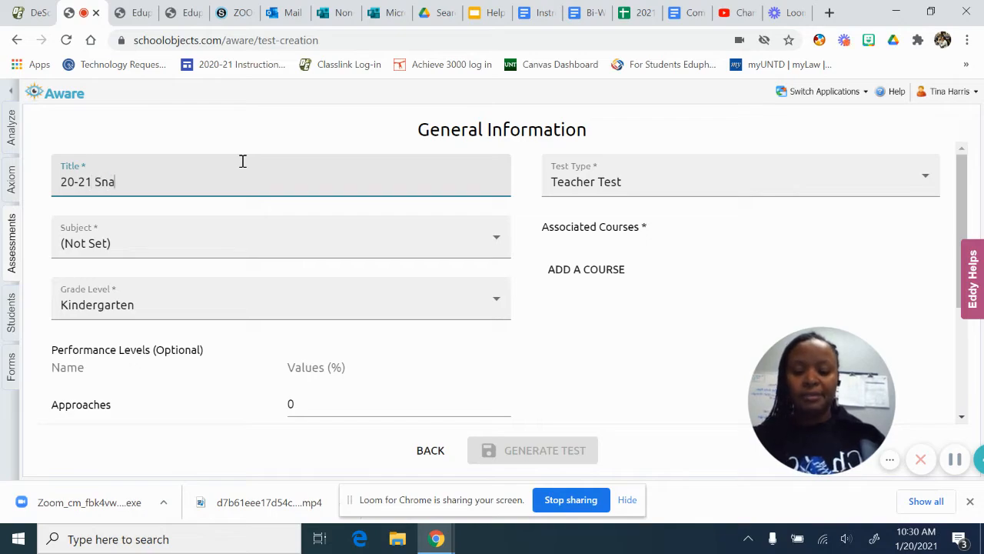
{"action": "type", "text": "pshot"}
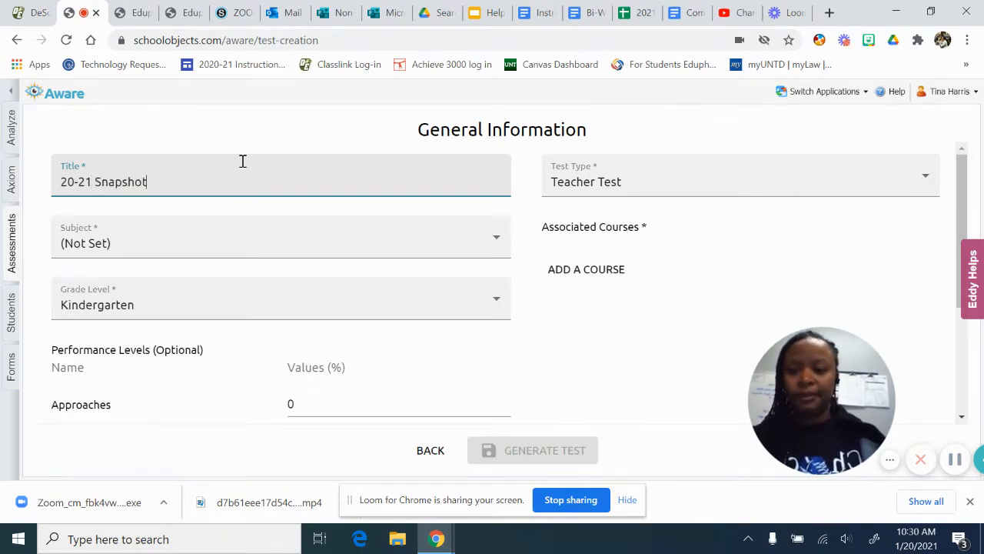
{"action": "type", "text": " #1"}
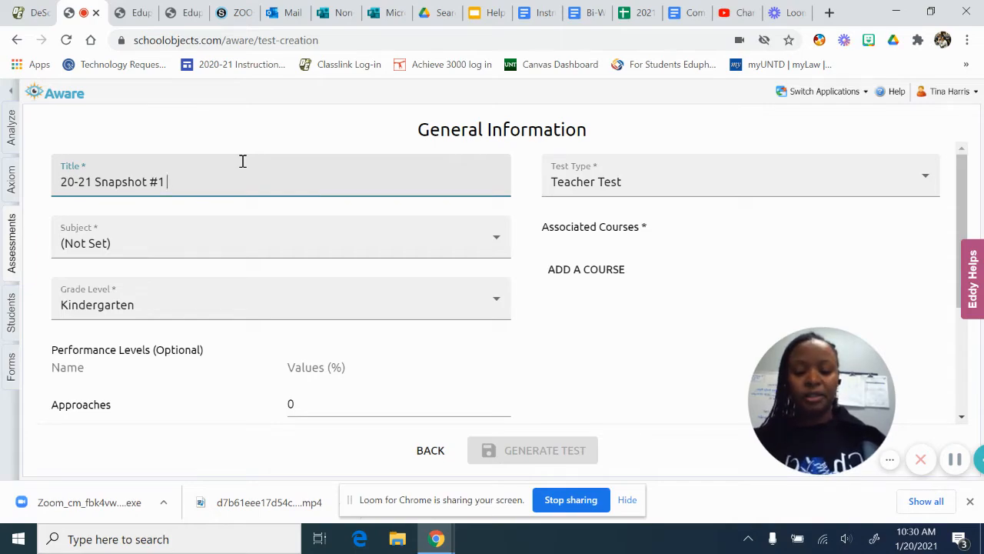
{"action": "type", "text": " Biology"}
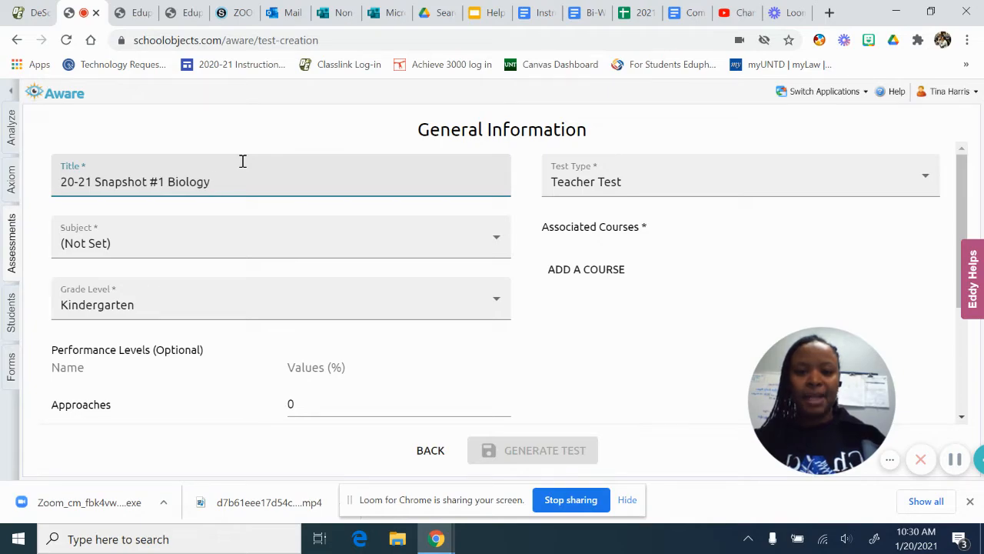
Step: Set the assessment's subject to Science and its grade level to Ninth
{"action": "left_click", "coordinate": [131, 246]}
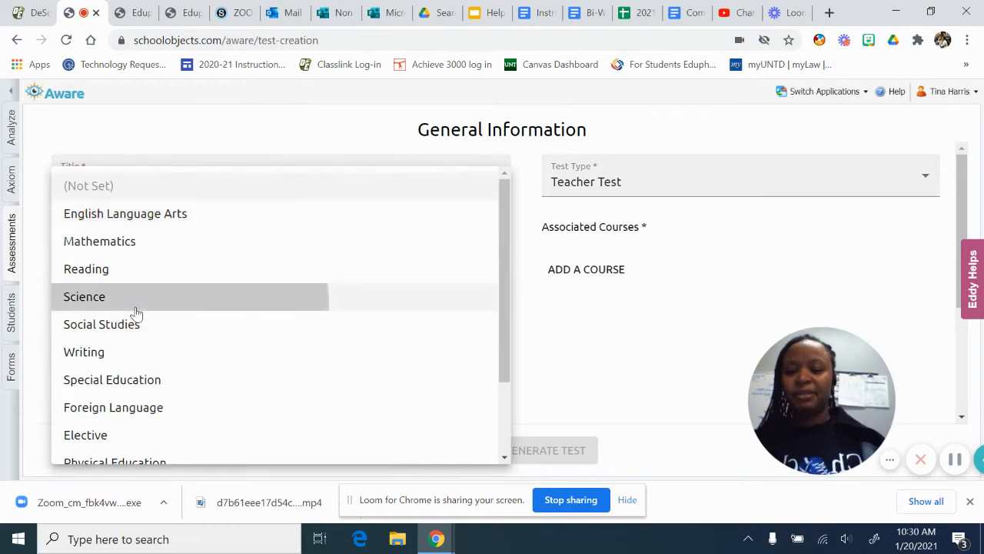
{"action": "left_click", "coordinate": [135, 306]}
{"action": "left_click", "coordinate": [149, 315]}
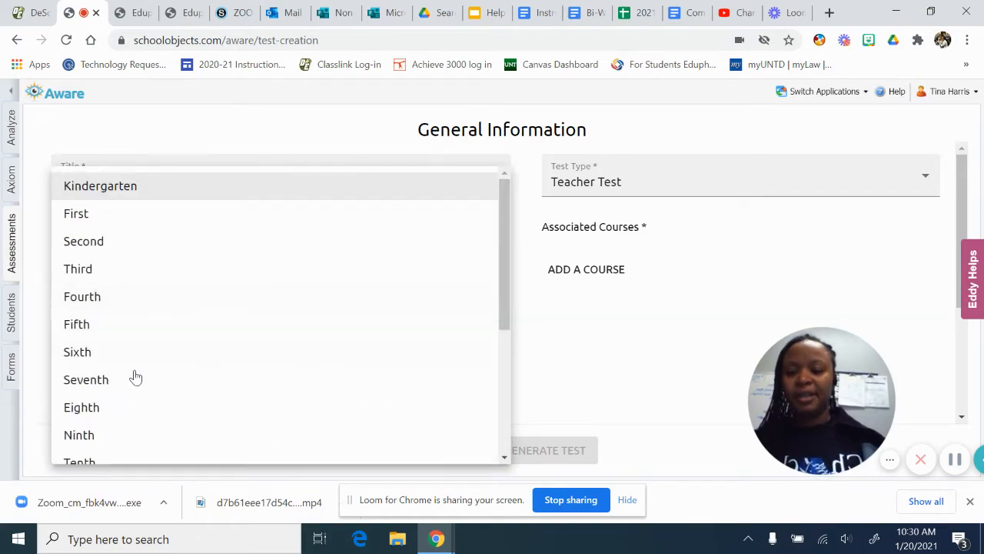
{"action": "left_click", "coordinate": [123, 444]}
Step: Switch to the Helpful Hints Bitmoji announcements slides, present the Expectations slide to review its instructions, and return to the Aware test form
{"action": "scroll", "coordinate": [168, 365], "scroll_direction": "down", "scroll_amount": 3}
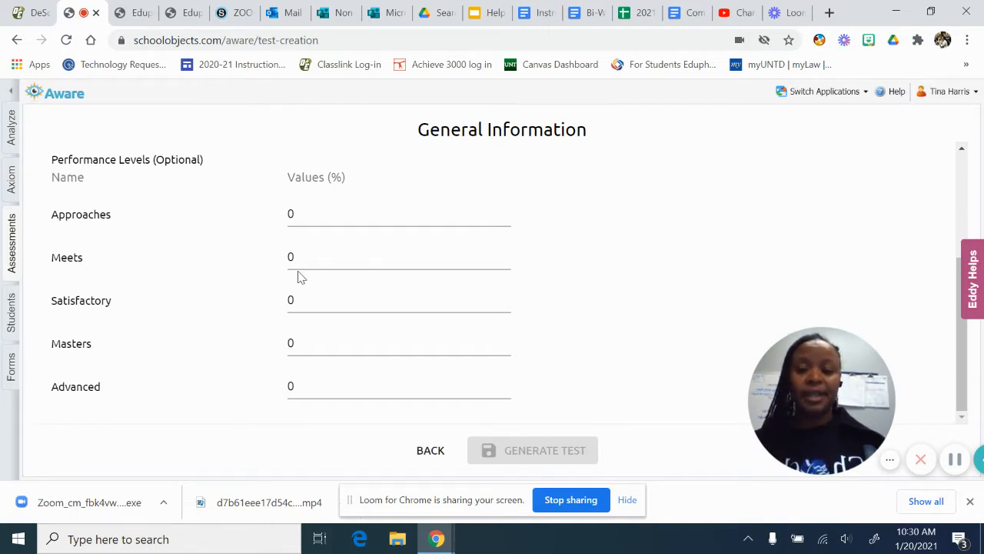
{"action": "left_click", "coordinate": [310, 214]}
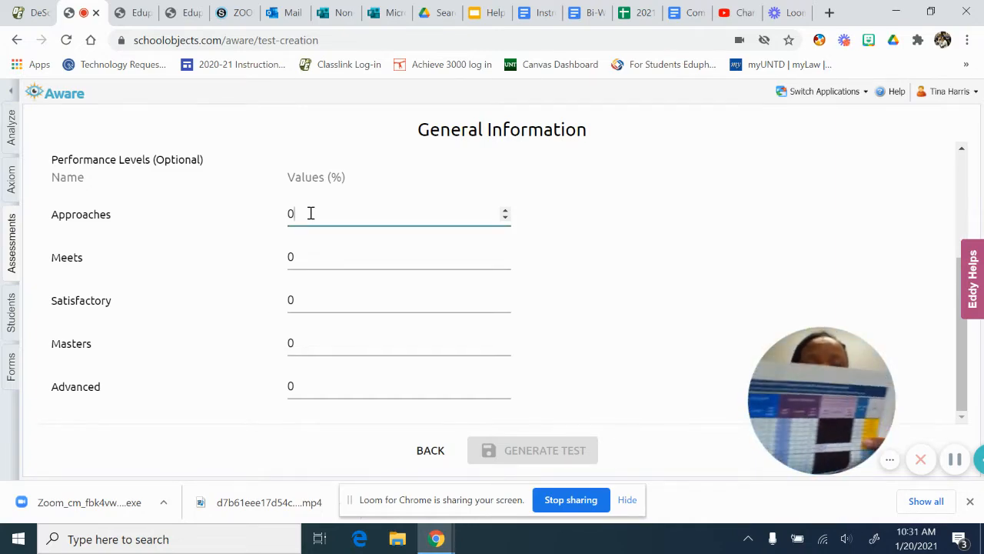
{"action": "left_click", "coordinate": [474, 9]}
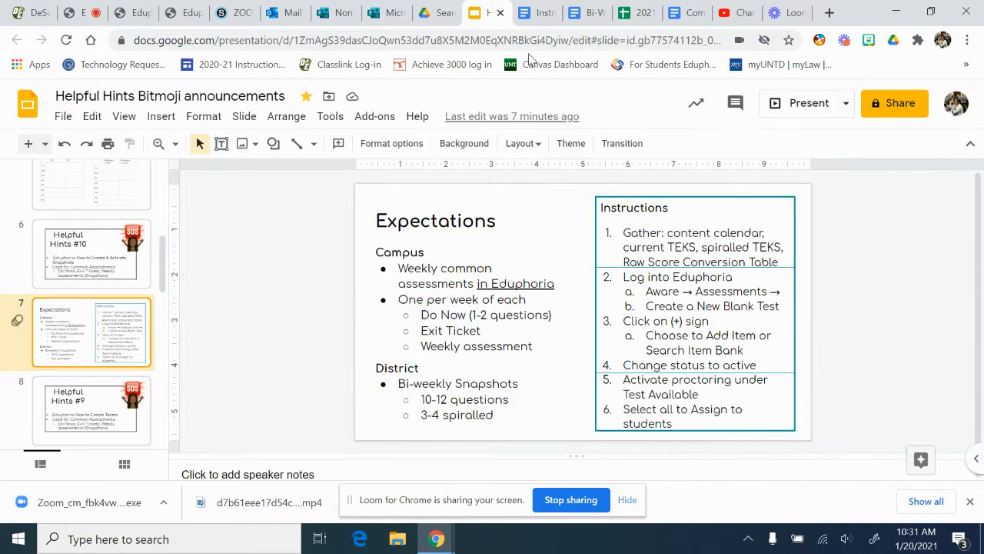
{"action": "left_click", "coordinate": [809, 106]}
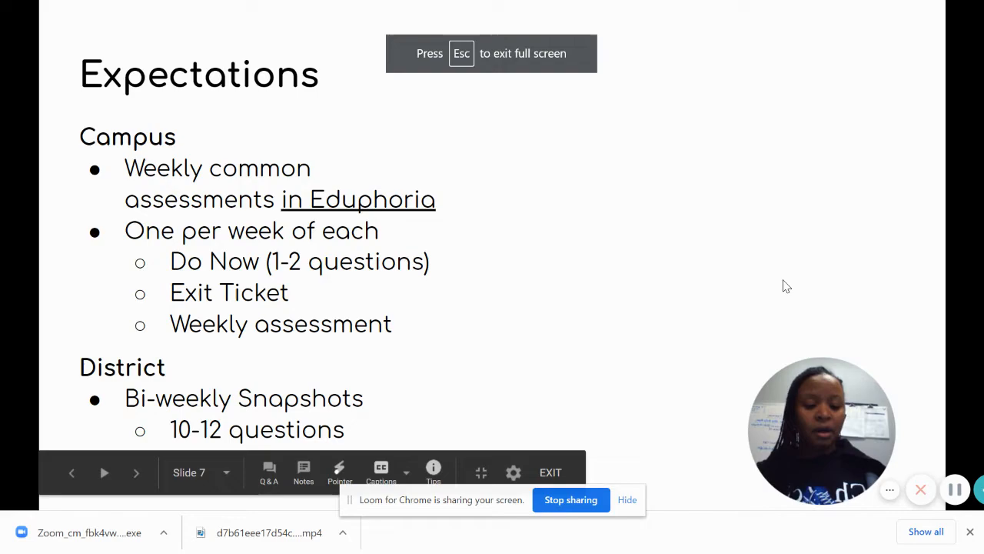
{"action": "left_click", "coordinate": [783, 281]}
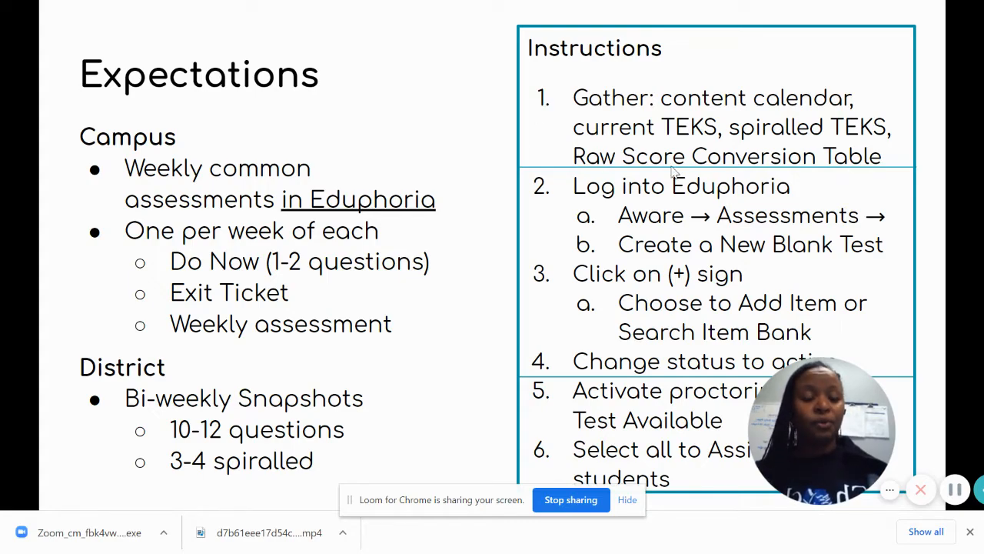
{"action": "key", "text": "Escape"}
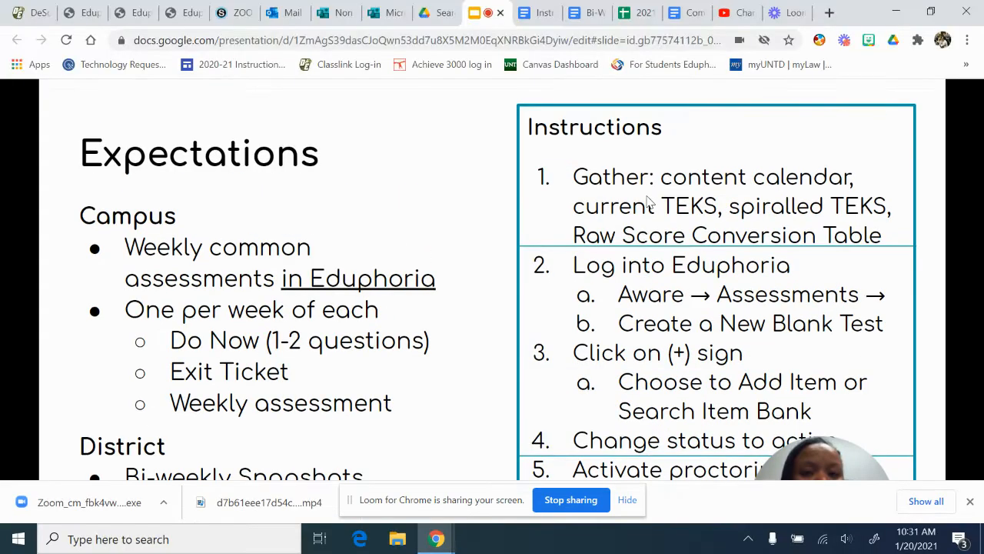
{"action": "left_click", "coordinate": [85, 14]}
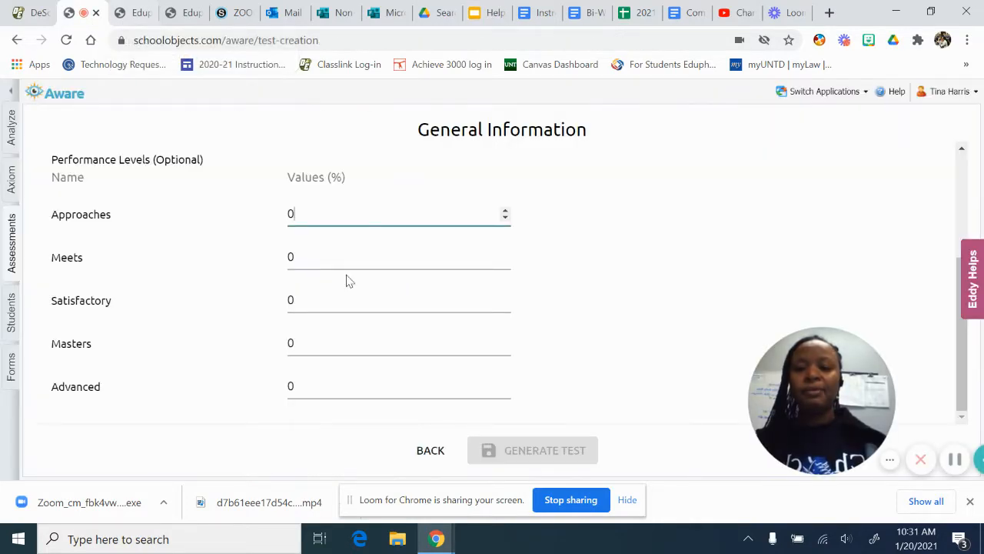
Step: Set the performance levels to 38% for Approaches, 60% for Meets and 82% for Masters
{"action": "left_click", "coordinate": [351, 215]}
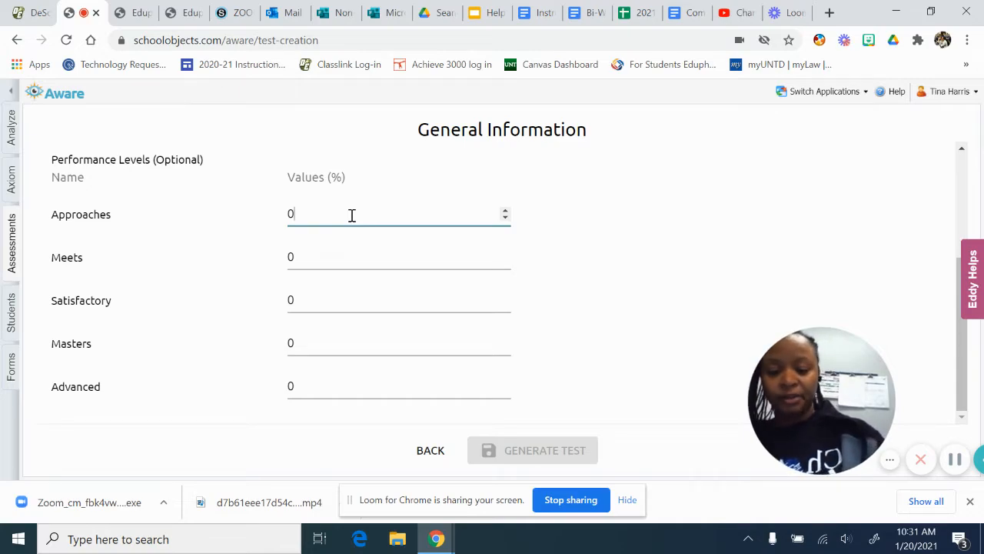
{"action": "type", "text": "38"}
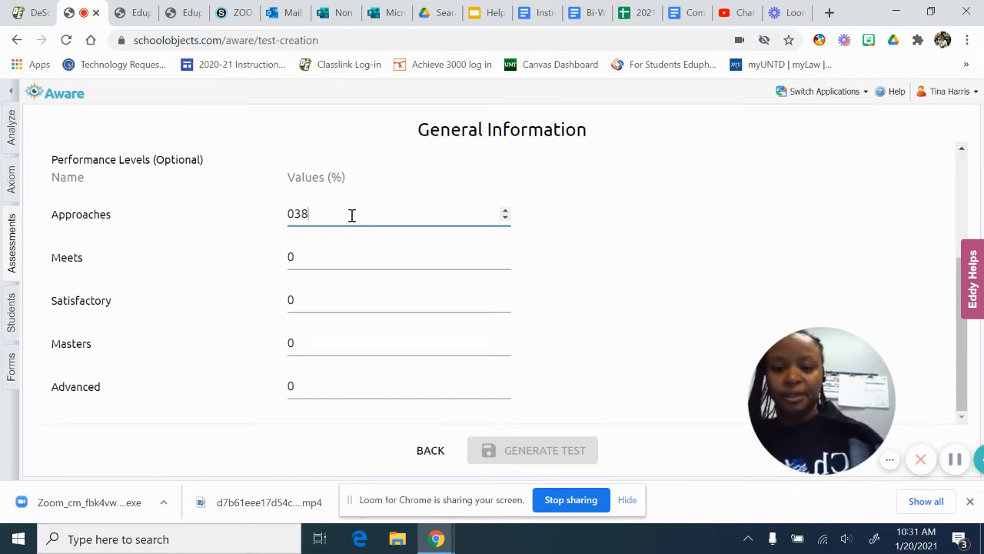
{"action": "left_click", "coordinate": [308, 255]}
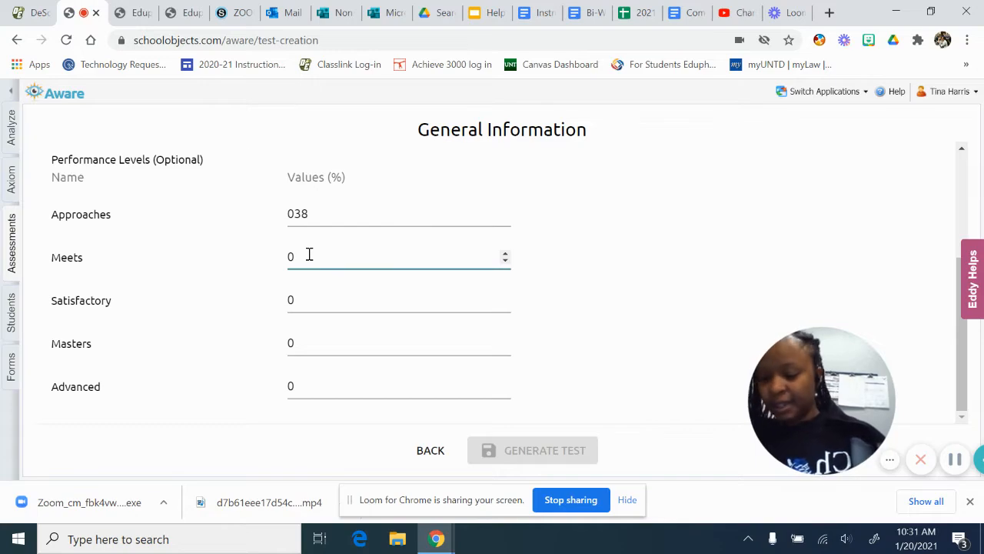
{"action": "type", "text": "60"}
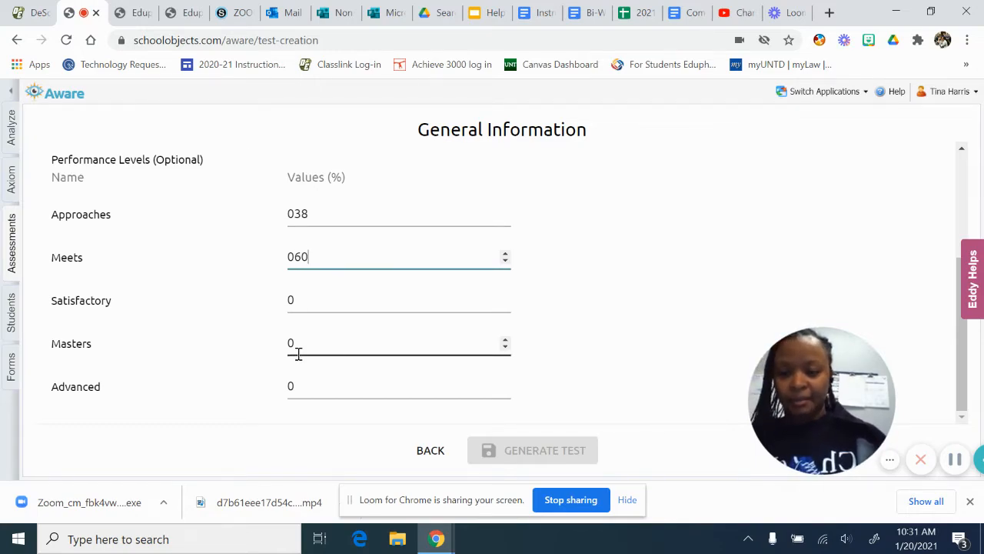
{"action": "left_click", "coordinate": [302, 348]}
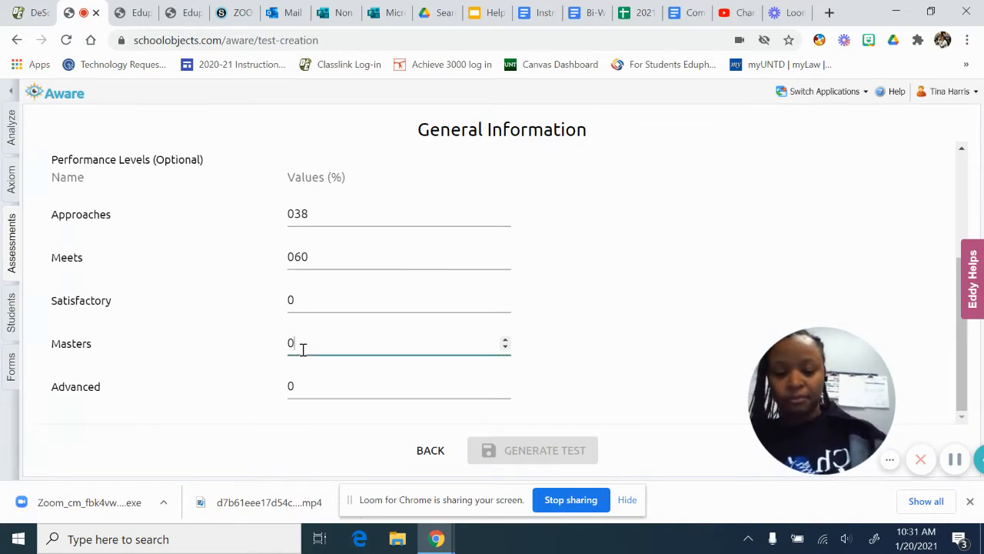
{"action": "type", "text": "82"}
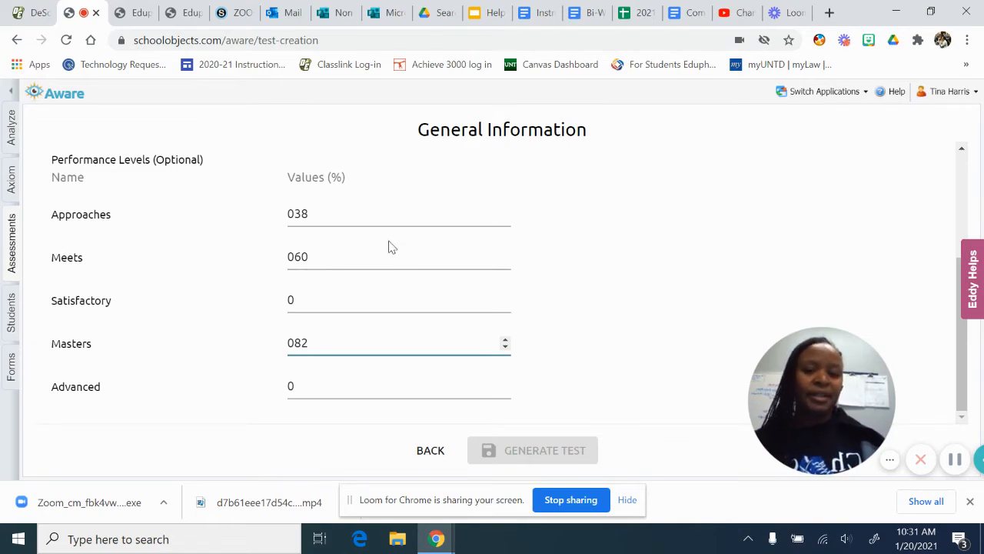
Step: Choose Teacher Test as the assessment's test type
{"action": "scroll", "coordinate": [377, 373], "scroll_direction": "up", "scroll_amount": 1}
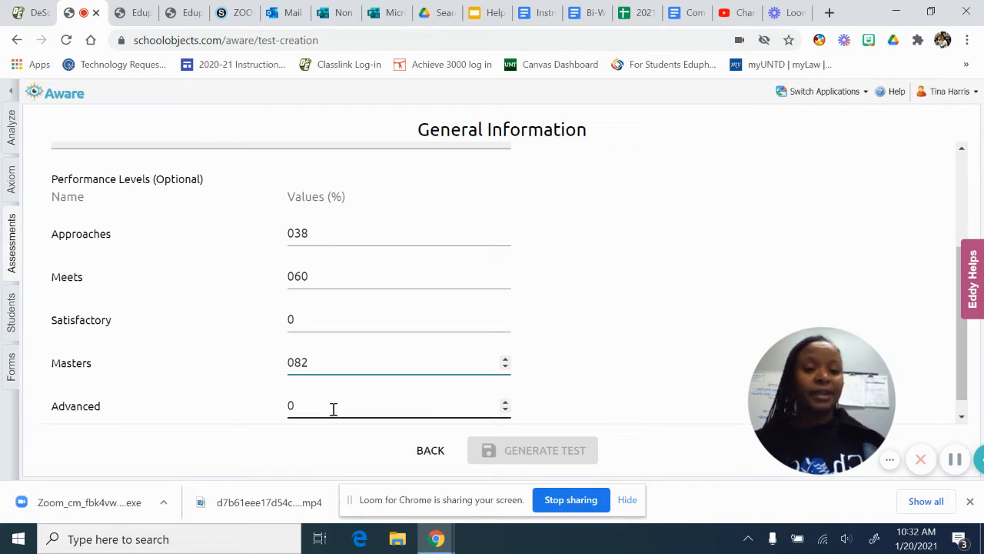
{"action": "scroll", "coordinate": [470, 345], "scroll_direction": "up", "scroll_amount": 3}
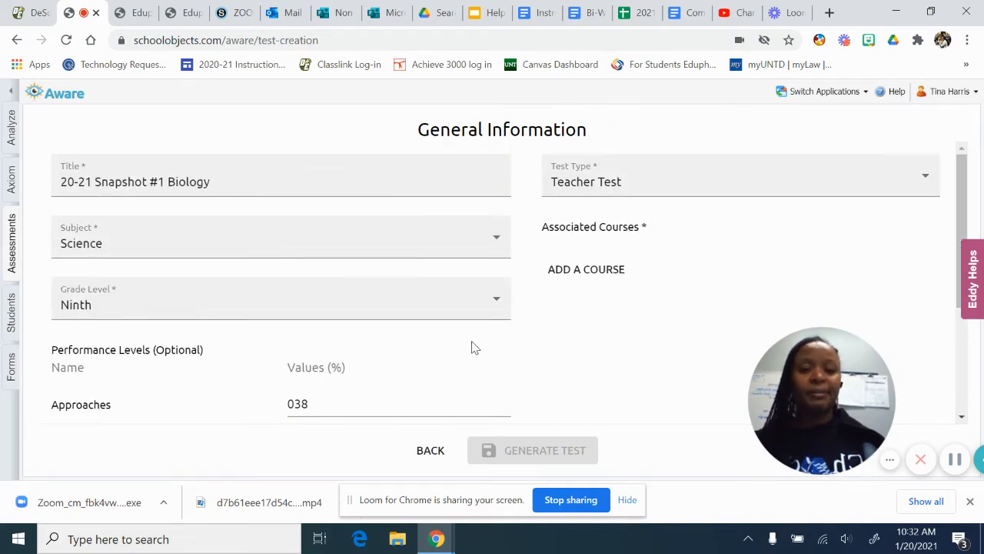
{"action": "left_click", "coordinate": [716, 187]}
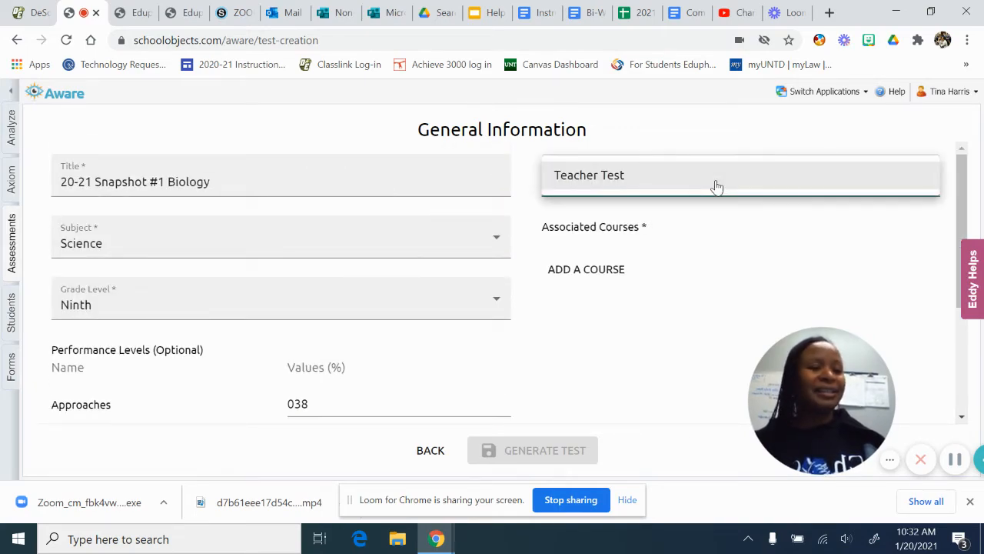
{"action": "left_click", "coordinate": [716, 187]}
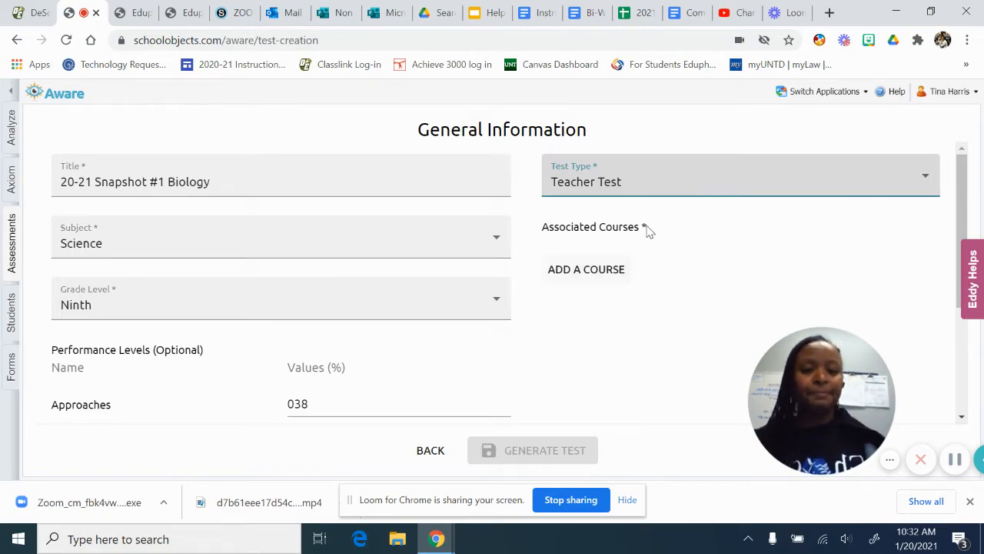
Step: Add the Biology course from the High School Science category as the associated course
{"action": "left_click", "coordinate": [589, 272]}
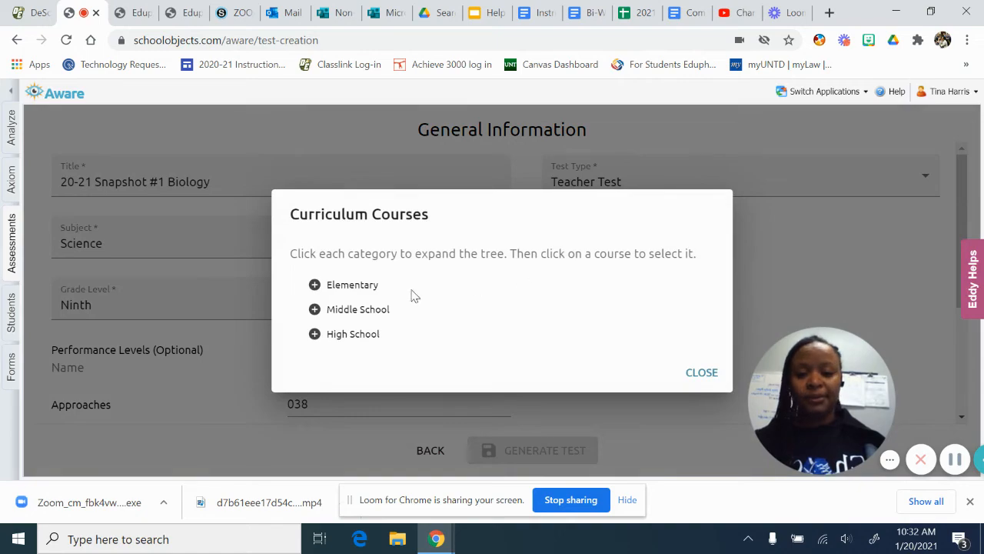
{"action": "left_click", "coordinate": [316, 336]}
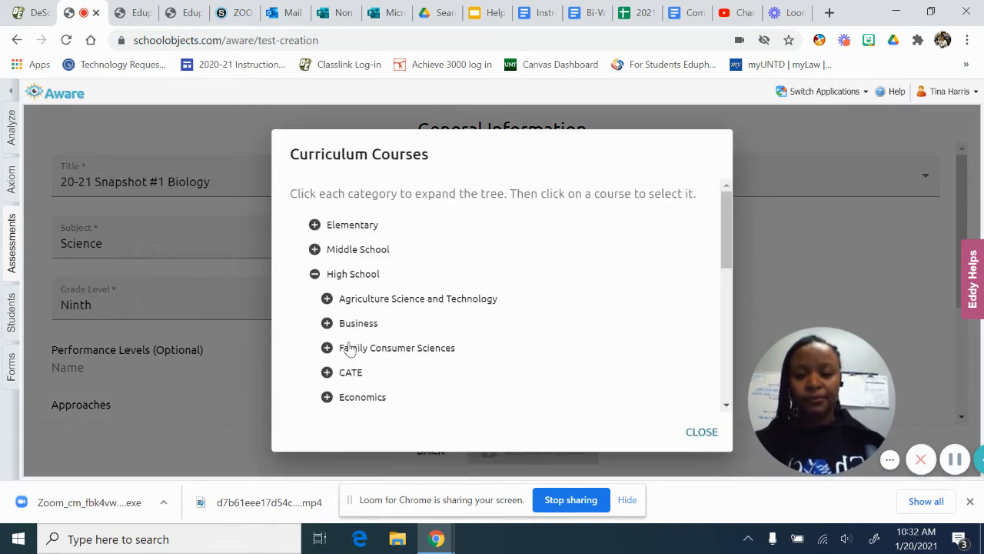
{"action": "scroll", "coordinate": [360, 317], "scroll_direction": "down", "scroll_amount": 3}
{"action": "scroll", "coordinate": [360, 317], "scroll_direction": "down", "scroll_amount": 2}
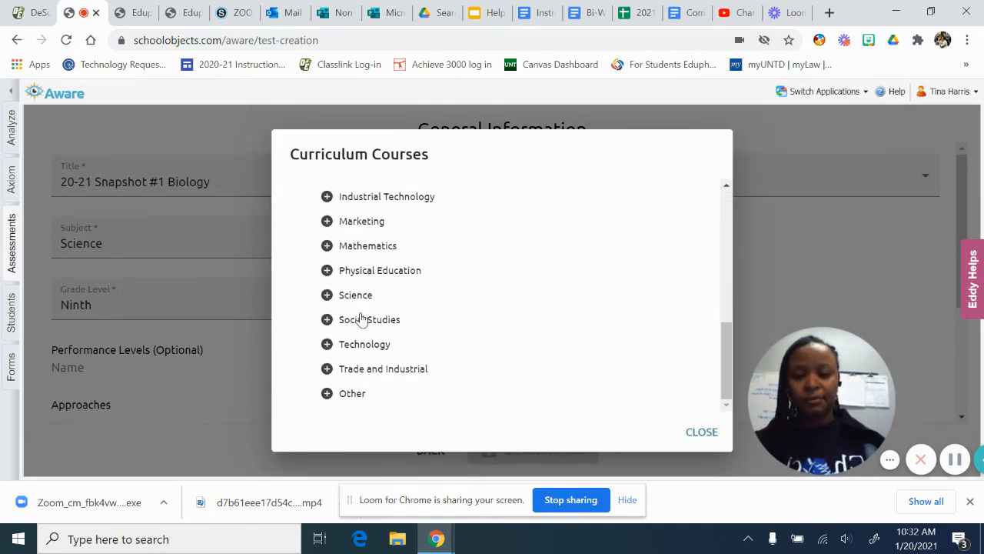
{"action": "left_click", "coordinate": [359, 297]}
{"action": "left_click", "coordinate": [357, 336]}
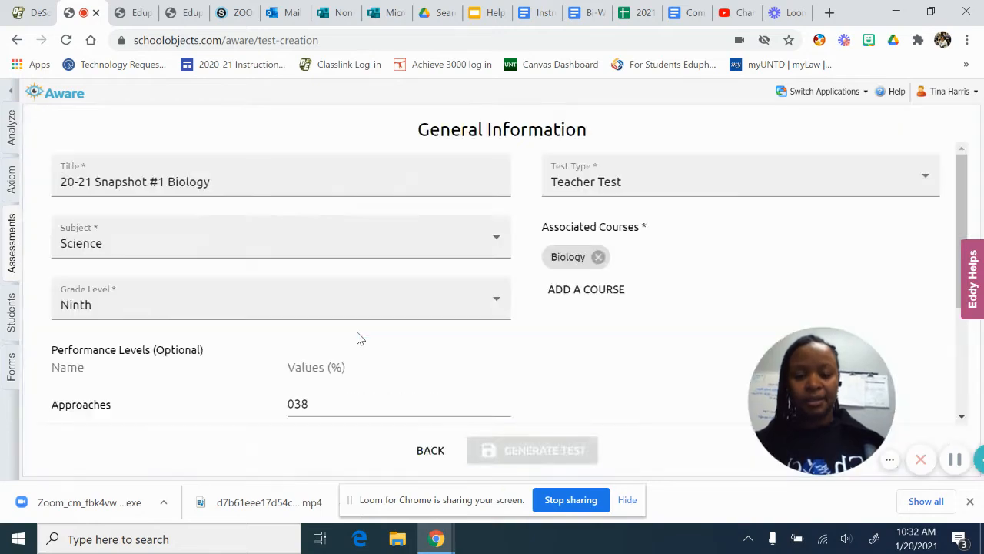
Step: Check the general information and performance levels, and generate the test
{"action": "scroll", "coordinate": [629, 345], "scroll_direction": "down", "scroll_amount": 3}
{"action": "scroll", "coordinate": [628, 345], "scroll_direction": "down", "scroll_amount": 1}
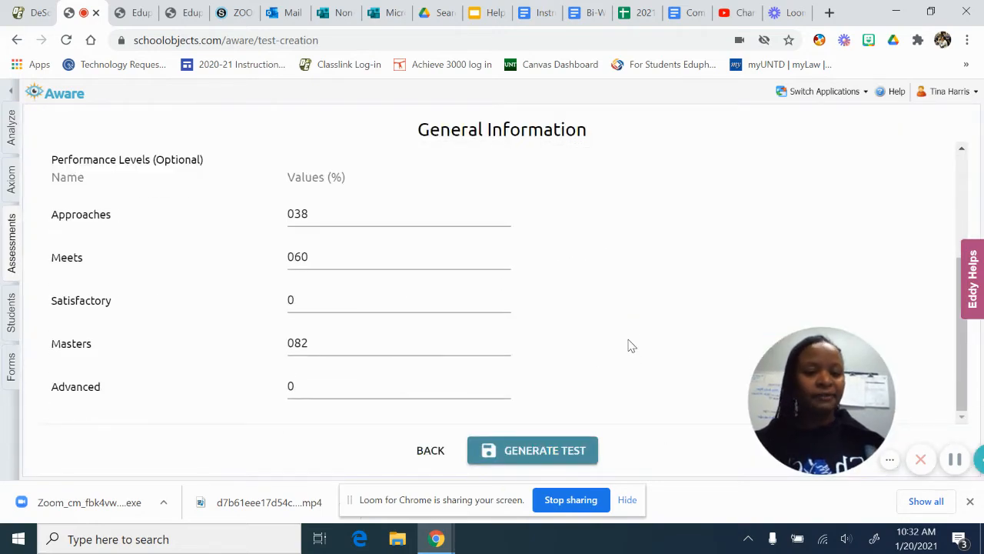
{"action": "scroll", "coordinate": [628, 345], "scroll_direction": "up", "scroll_amount": 3}
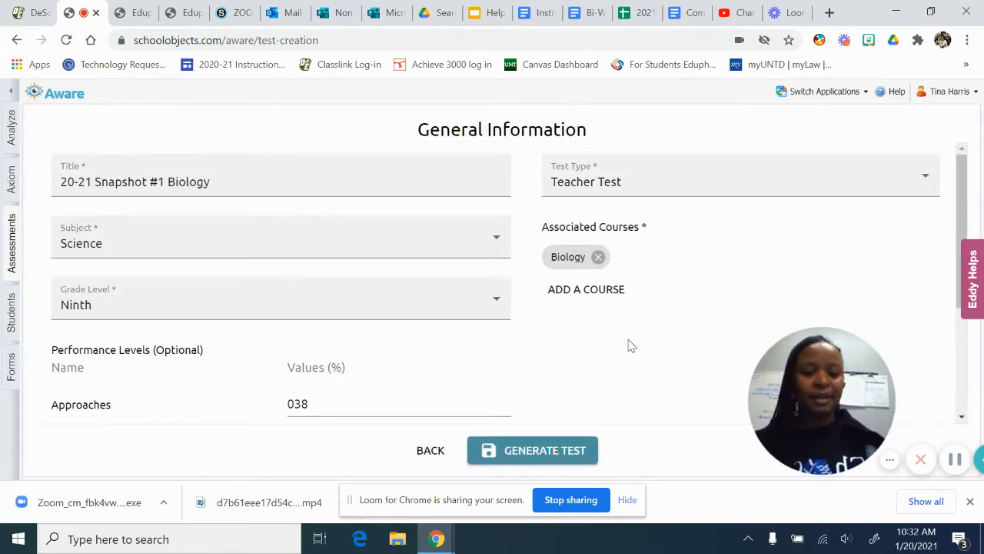
{"action": "left_click", "coordinate": [590, 450]}
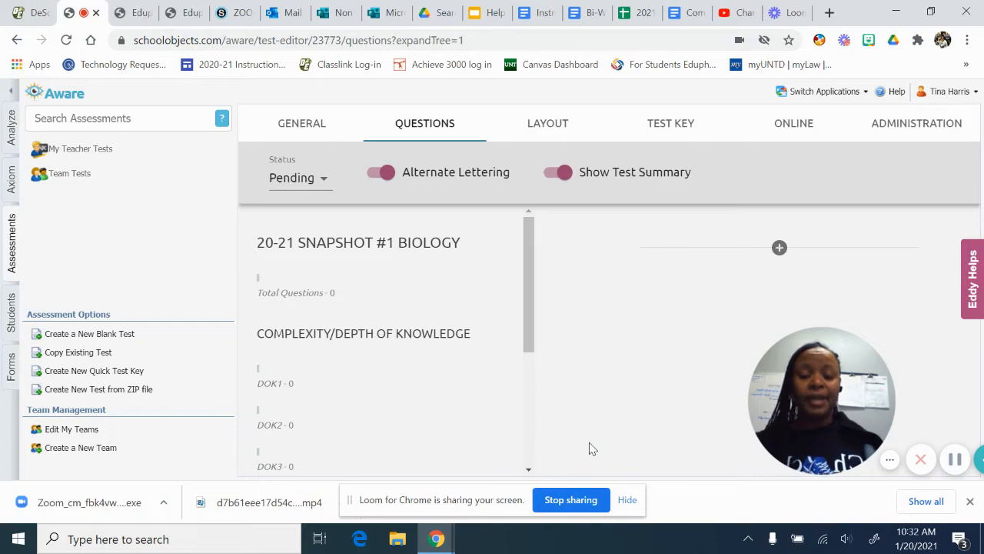
Step: Check the available test statuses, keep the test Pending, and look over the test summary
{"action": "left_click", "coordinate": [323, 178]}
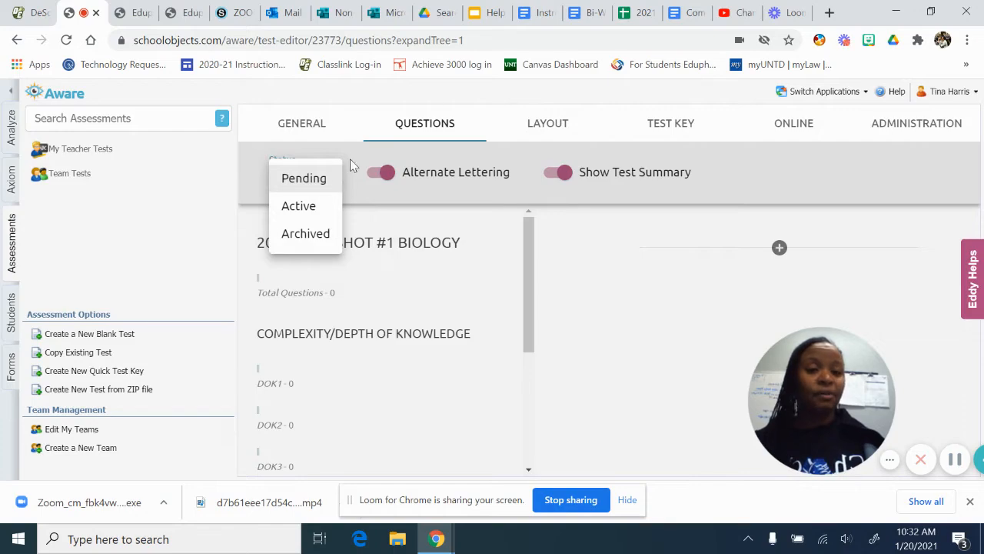
{"action": "left_click", "coordinate": [341, 177]}
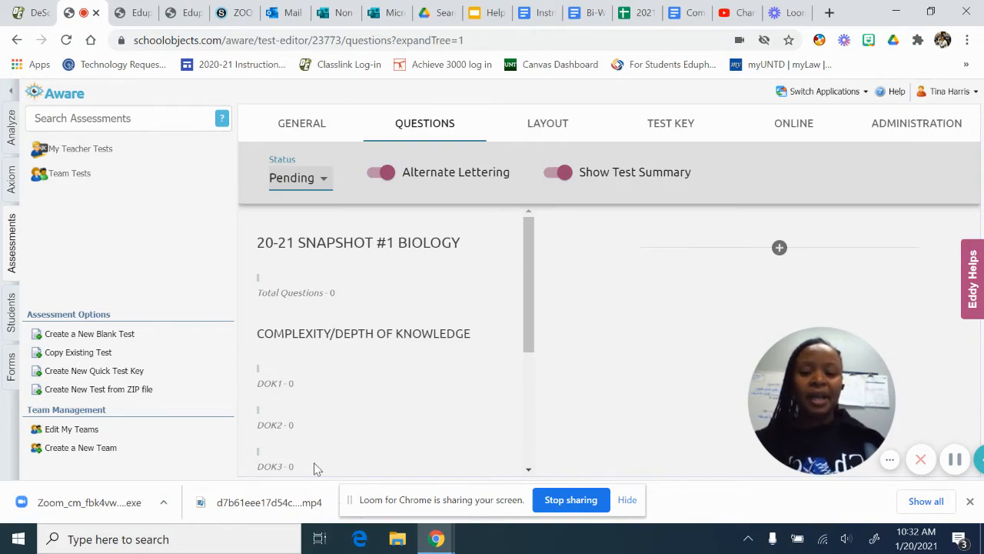
{"action": "scroll", "coordinate": [314, 468], "scroll_direction": "down", "scroll_amount": 2}
{"action": "scroll", "coordinate": [314, 467], "scroll_direction": "down", "scroll_amount": 2}
{"action": "scroll", "coordinate": [388, 254], "scroll_direction": "up", "scroll_amount": 5}
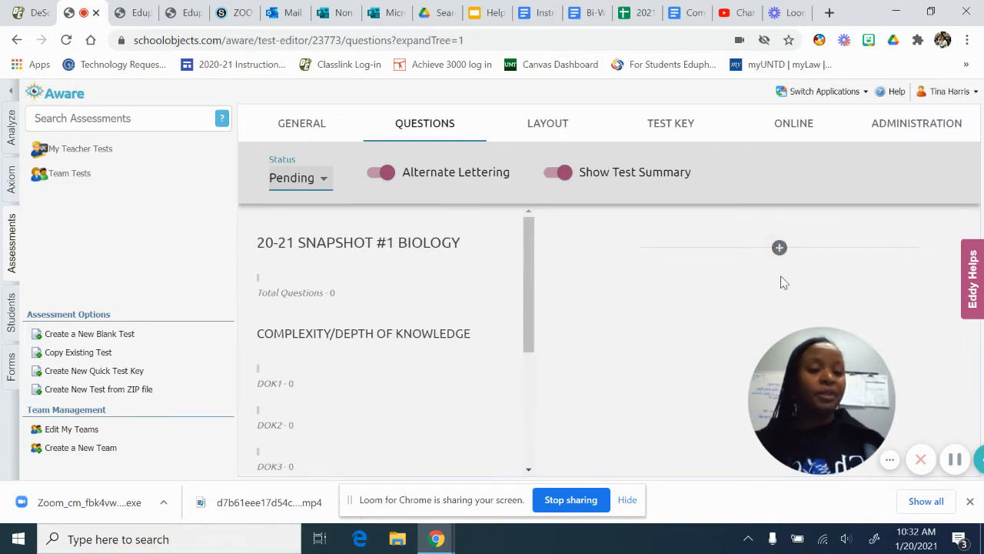
Step: Open the item bank for a new test item, filter the Biology standards by 4A, and choose standard B.4(A)
{"action": "left_click", "coordinate": [780, 248]}
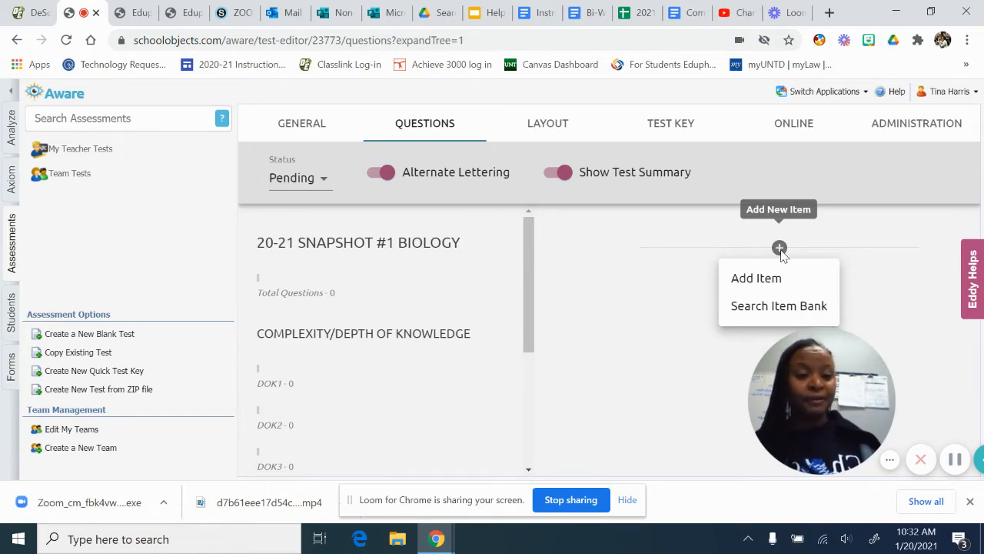
{"action": "left_click", "coordinate": [766, 306]}
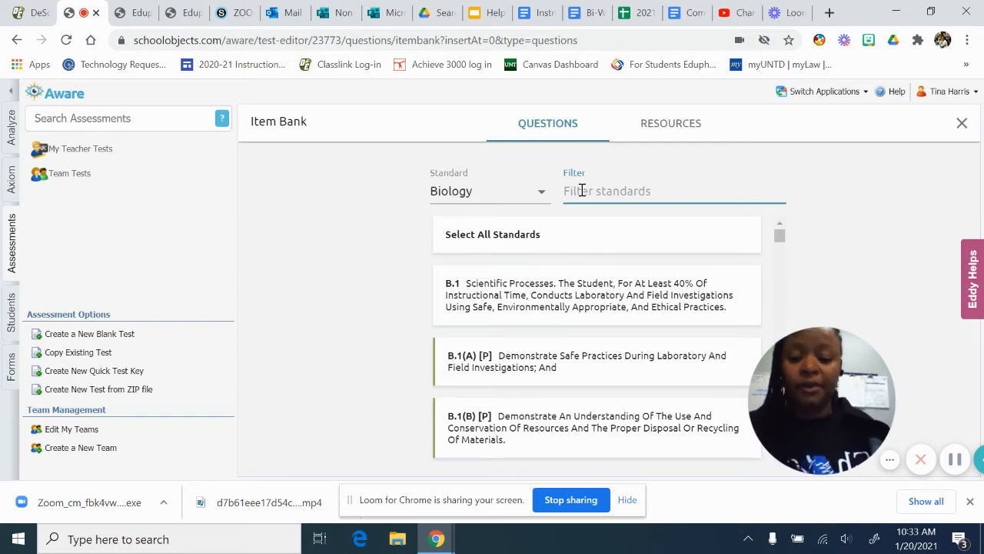
{"action": "type", "text": "4A"}
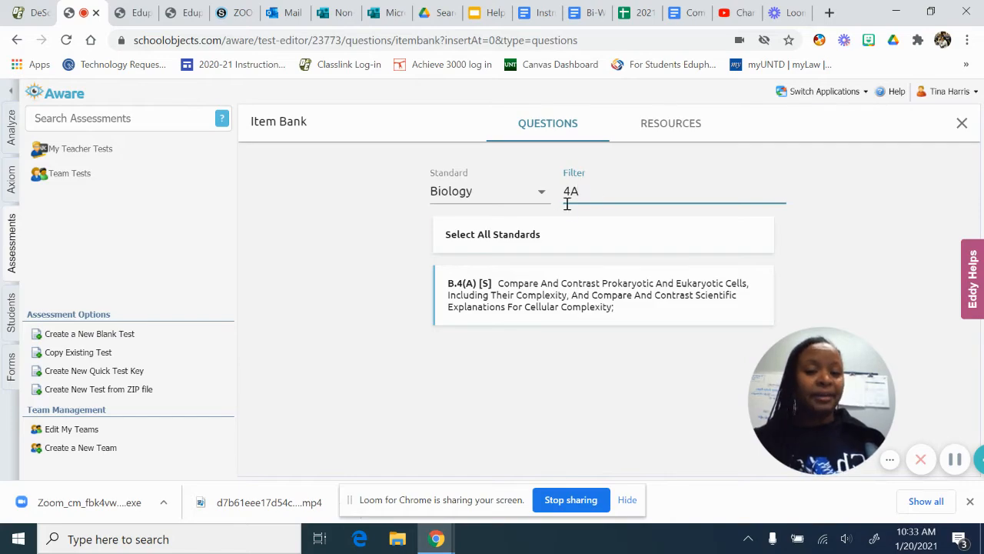
{"action": "left_click", "coordinate": [509, 305]}
Step: Examine the item bank questions for standard B.4(A), including their depth of knowledge and answer choices
{"action": "scroll", "coordinate": [659, 362], "scroll_direction": "down", "scroll_amount": 2}
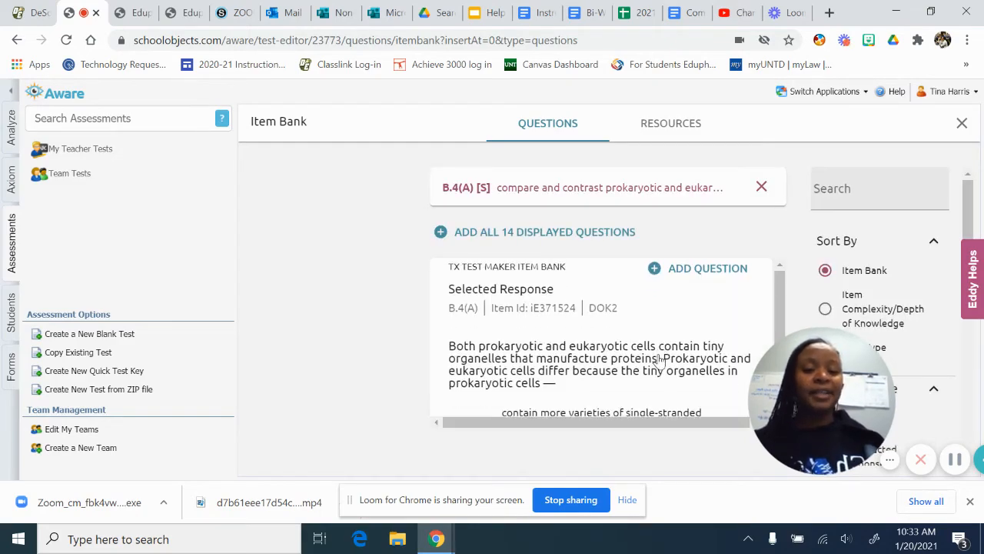
{"action": "left_click_drag", "start_coordinate": [867, 425], "coordinate": [182, 426]}
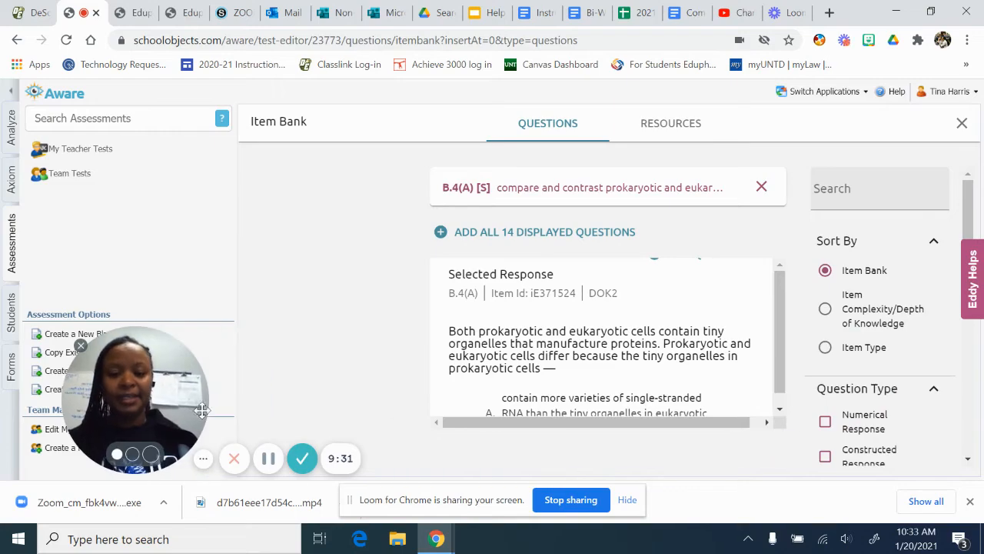
{"action": "scroll", "coordinate": [689, 371], "scroll_direction": "down", "scroll_amount": 15}
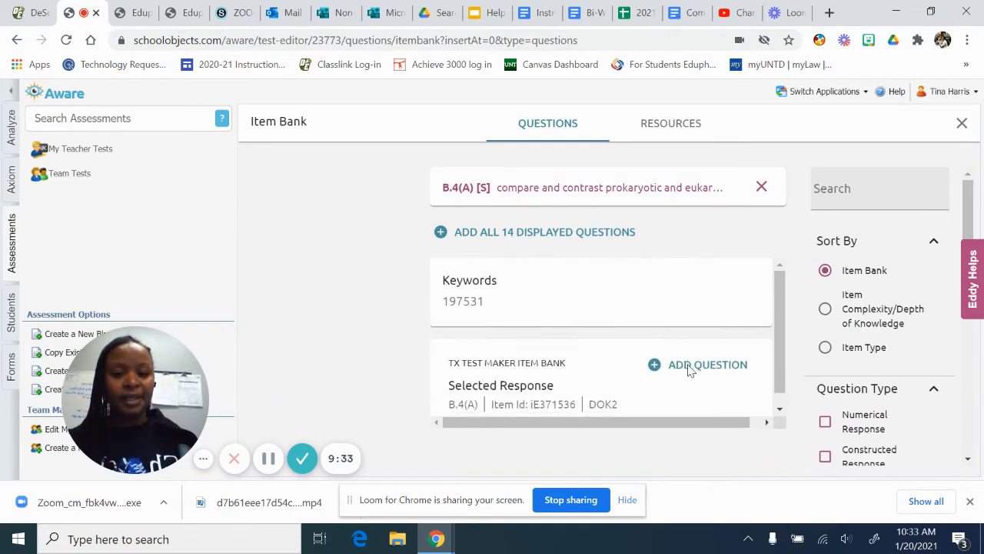
{"action": "scroll", "coordinate": [688, 371], "scroll_direction": "down", "scroll_amount": 15}
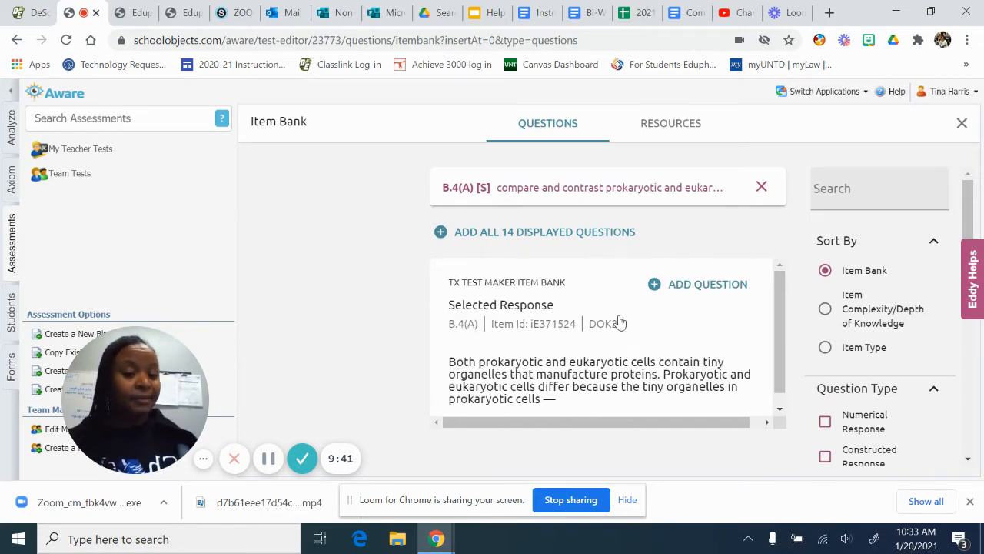
{"action": "left_click_drag", "start_coordinate": [137, 379], "coordinate": [154, 266]}
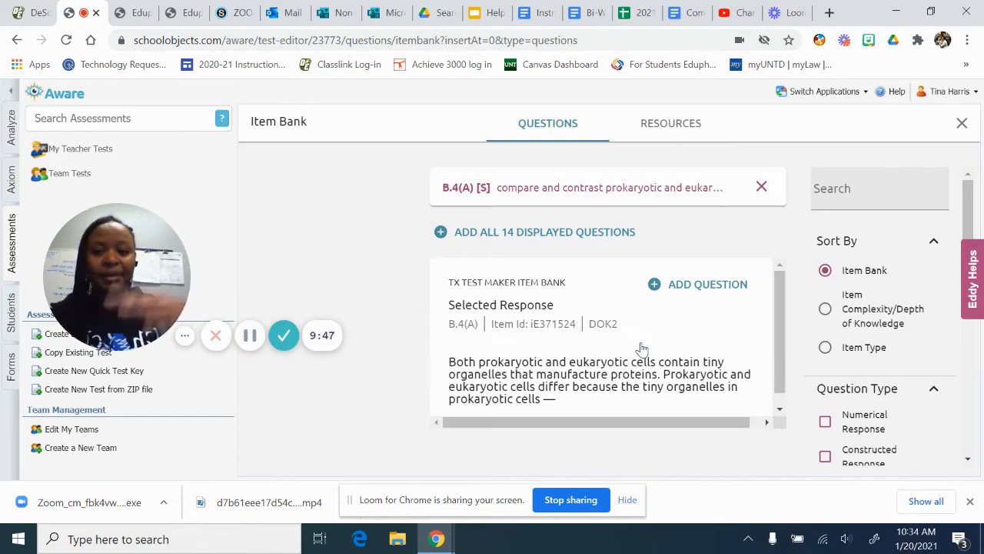
{"action": "scroll", "coordinate": [643, 348], "scroll_direction": "down", "scroll_amount": 1}
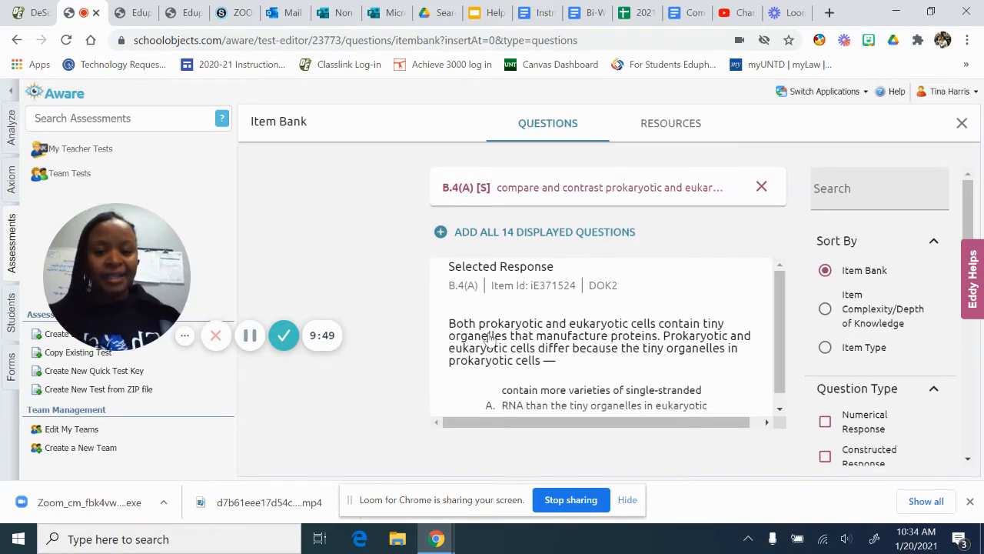
{"action": "scroll", "coordinate": [562, 352], "scroll_direction": "down", "scroll_amount": 2}
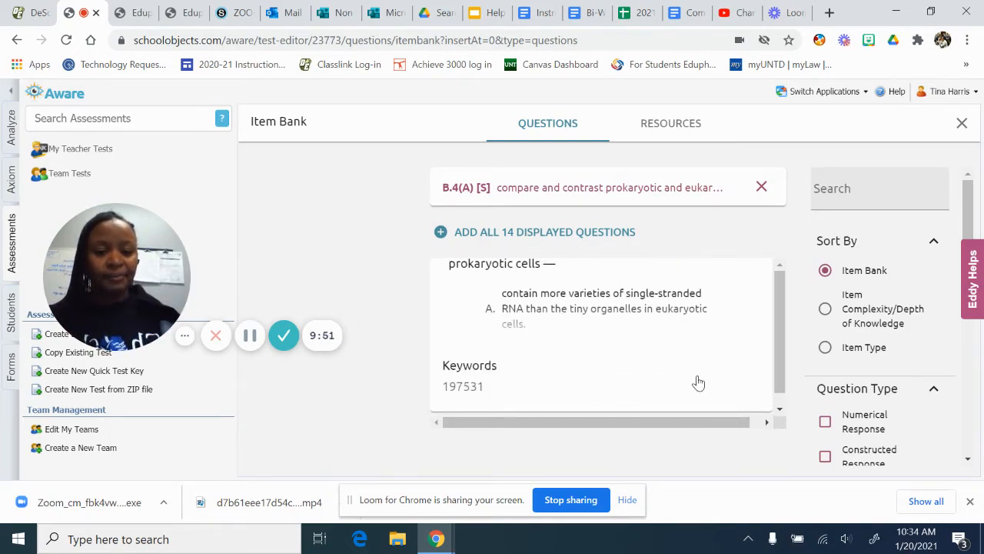
{"action": "scroll", "coordinate": [621, 384], "scroll_direction": "down", "scroll_amount": 2}
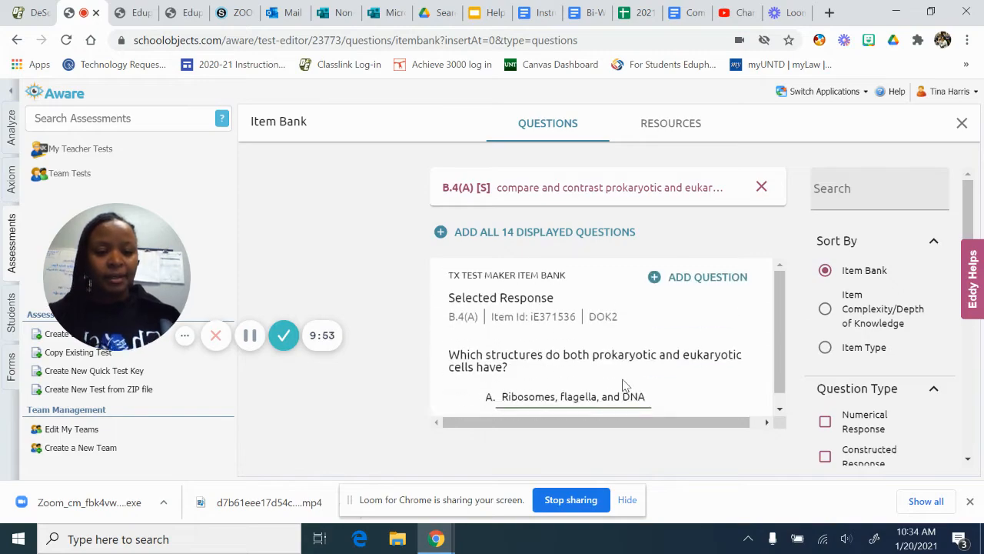
{"action": "scroll", "coordinate": [623, 385], "scroll_direction": "down", "scroll_amount": 2}
{"action": "scroll", "coordinate": [623, 385], "scroll_direction": "up", "scroll_amount": 1}
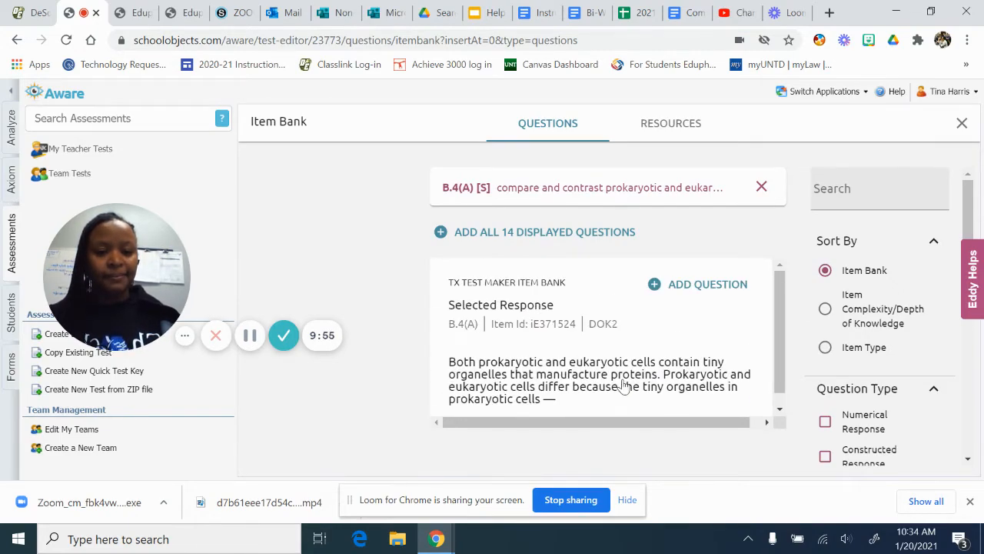
Step: Compare the first two B.4(A) questions and add item iE371524, about protein-manufacturing organelles, to the question cart
{"action": "scroll", "coordinate": [623, 384], "scroll_direction": "down", "scroll_amount": 3}
{"action": "scroll", "coordinate": [623, 384], "scroll_direction": "up", "scroll_amount": 3}
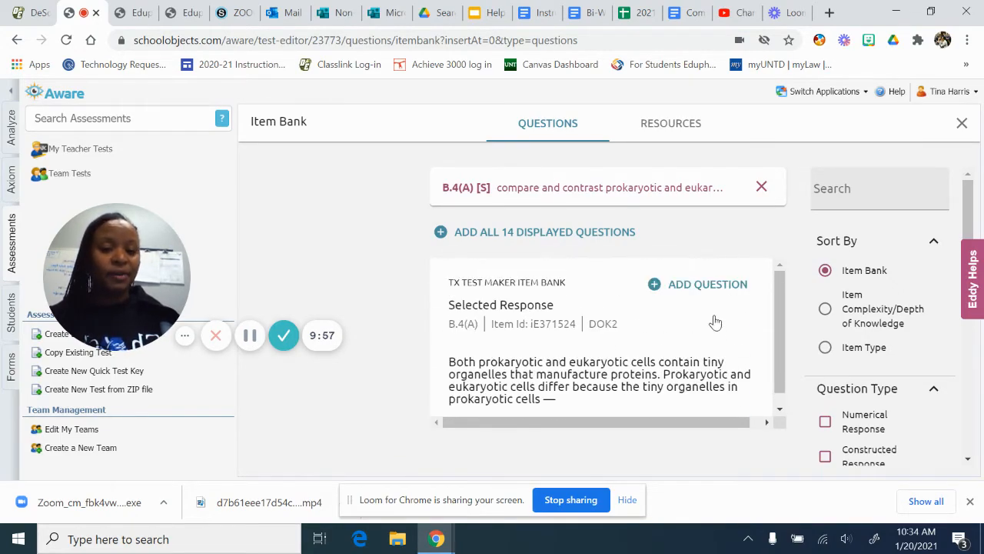
{"action": "scroll", "coordinate": [669, 341], "scroll_direction": "down", "scroll_amount": 3}
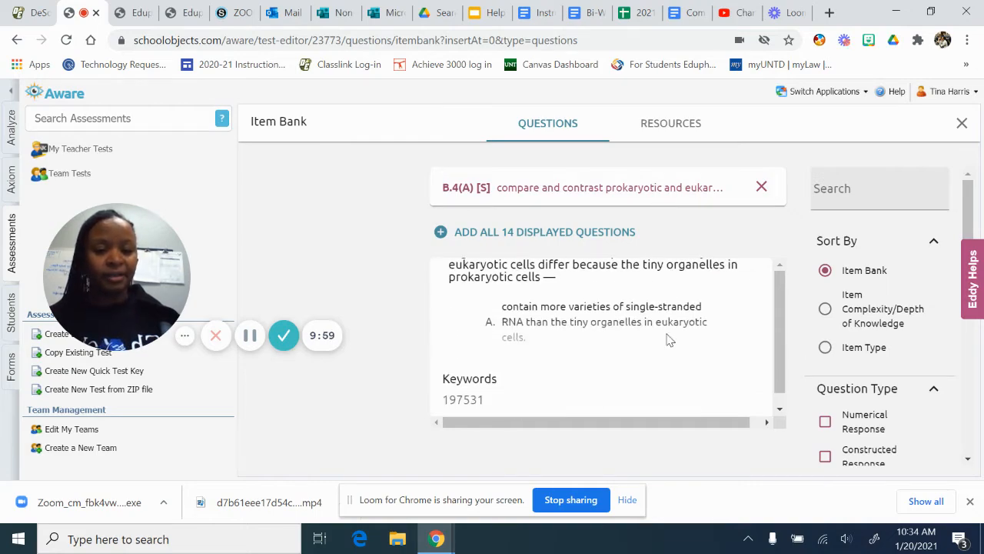
{"action": "scroll", "coordinate": [592, 361], "scroll_direction": "down", "scroll_amount": 5}
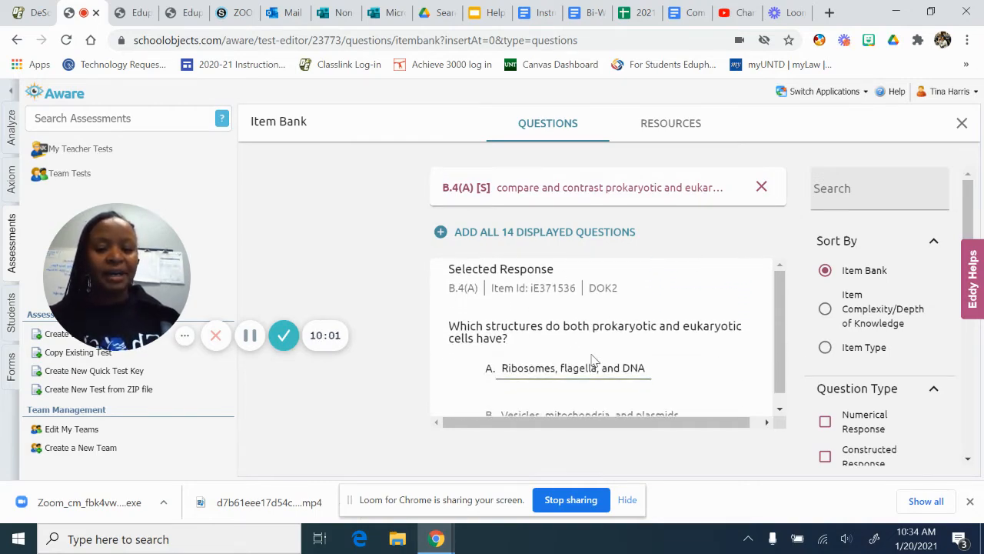
{"action": "scroll", "coordinate": [593, 360], "scroll_direction": "up", "scroll_amount": 3}
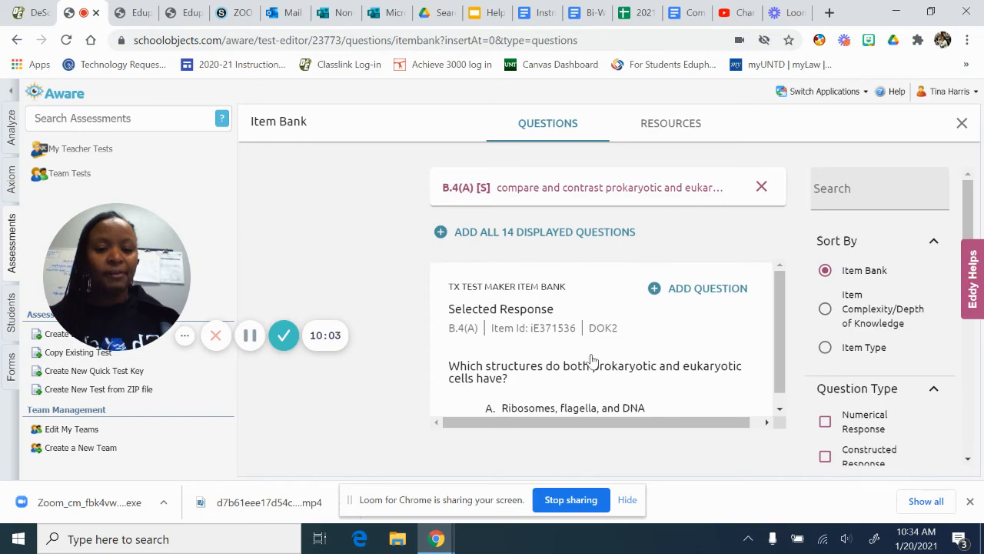
{"action": "scroll", "coordinate": [638, 372], "scroll_direction": "up", "scroll_amount": 5}
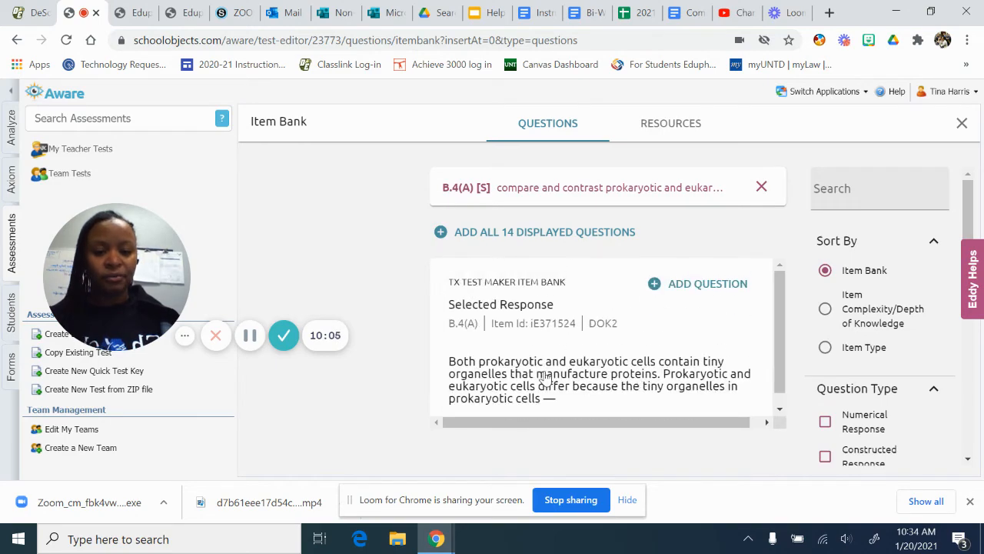
{"action": "left_click", "coordinate": [654, 288]}
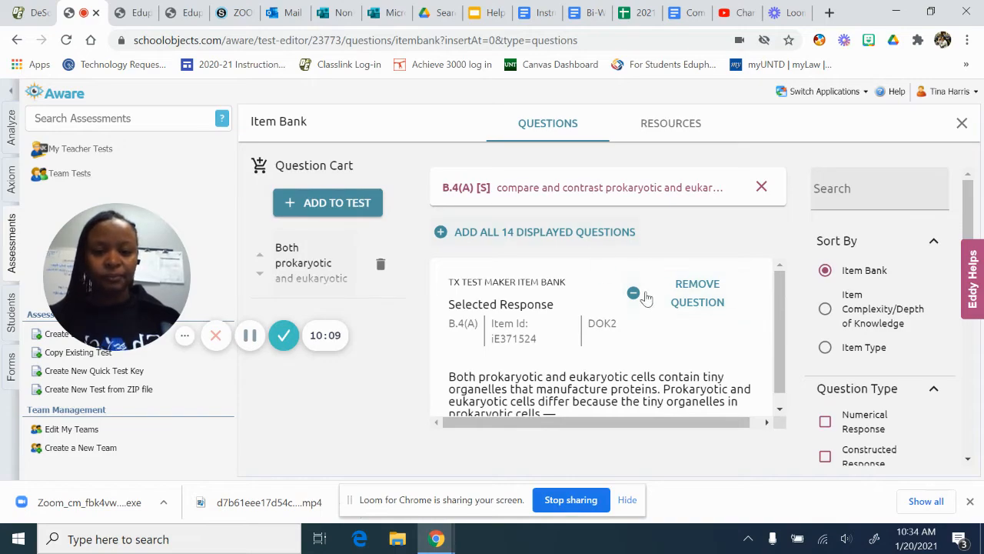
Step: Review the answer choices of the organelle question and add "Which structures do both prokaryotic and eukaryotic cells have?" to the question cart
{"action": "scroll", "coordinate": [600, 316], "scroll_direction": "down", "scroll_amount": 3}
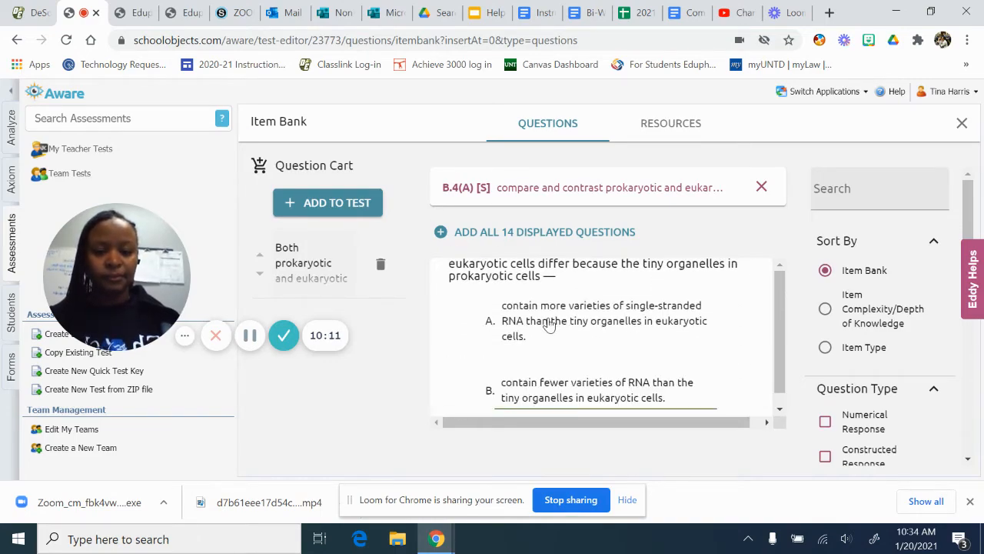
{"action": "scroll", "coordinate": [549, 325], "scroll_direction": "up", "scroll_amount": 3}
{"action": "scroll", "coordinate": [560, 318], "scroll_direction": "down", "scroll_amount": 2}
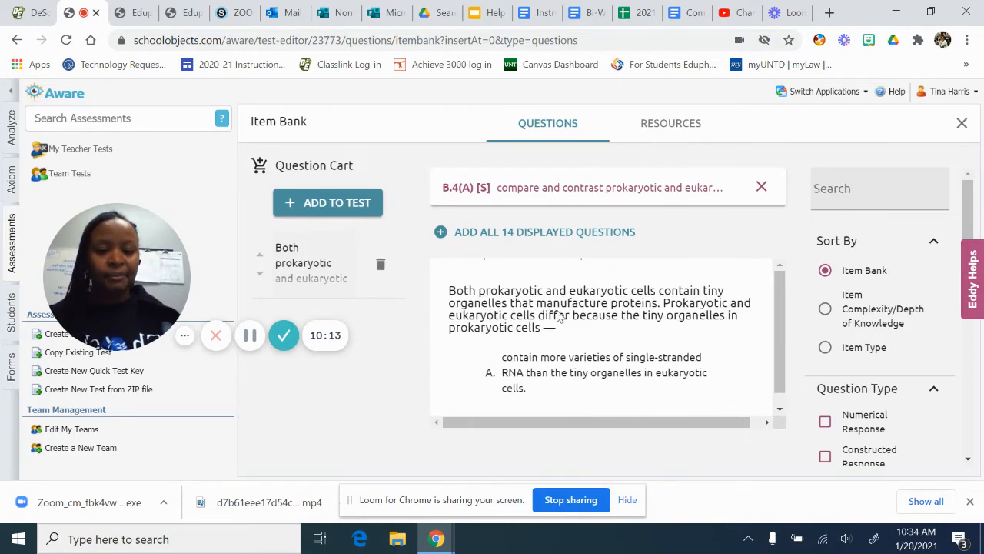
{"action": "scroll", "coordinate": [552, 362], "scroll_direction": "down", "scroll_amount": 1}
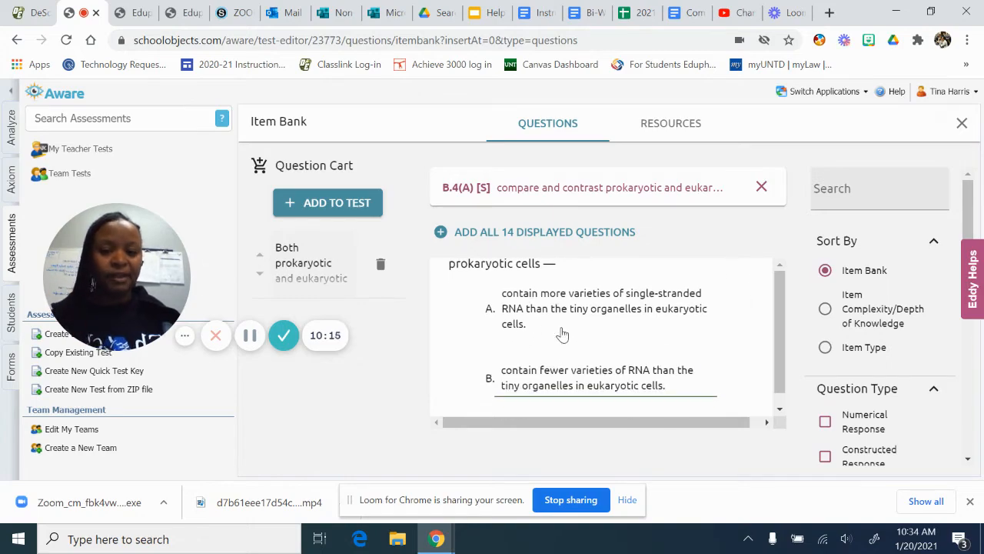
{"action": "scroll", "coordinate": [560, 361], "scroll_direction": "down", "scroll_amount": 5}
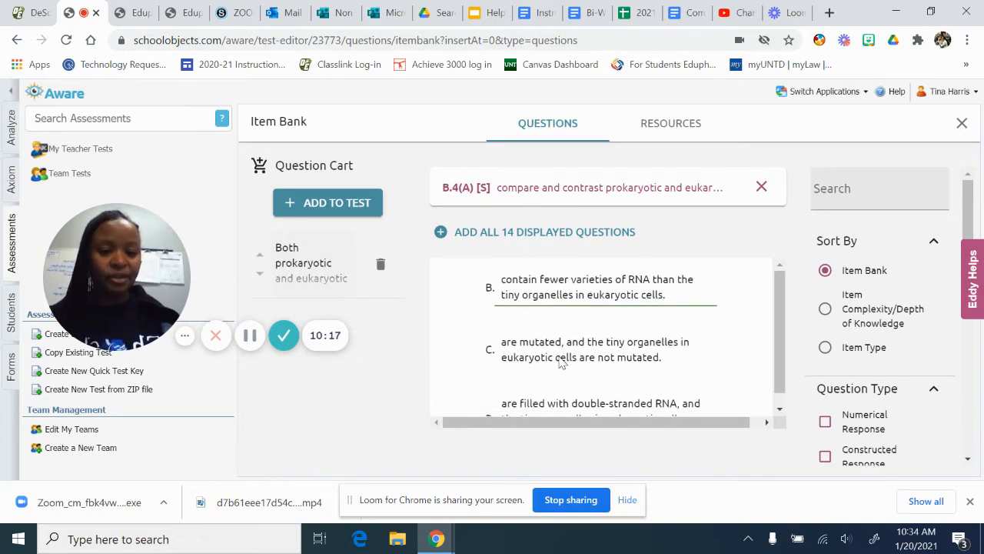
{"action": "scroll", "coordinate": [561, 362], "scroll_direction": "down", "scroll_amount": 1}
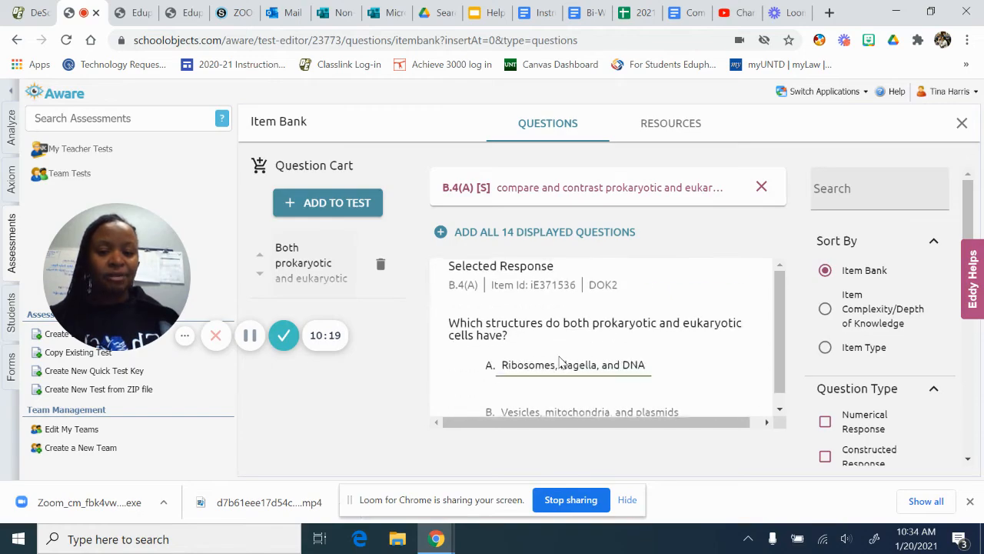
{"action": "double_click", "coordinate": [611, 367]}
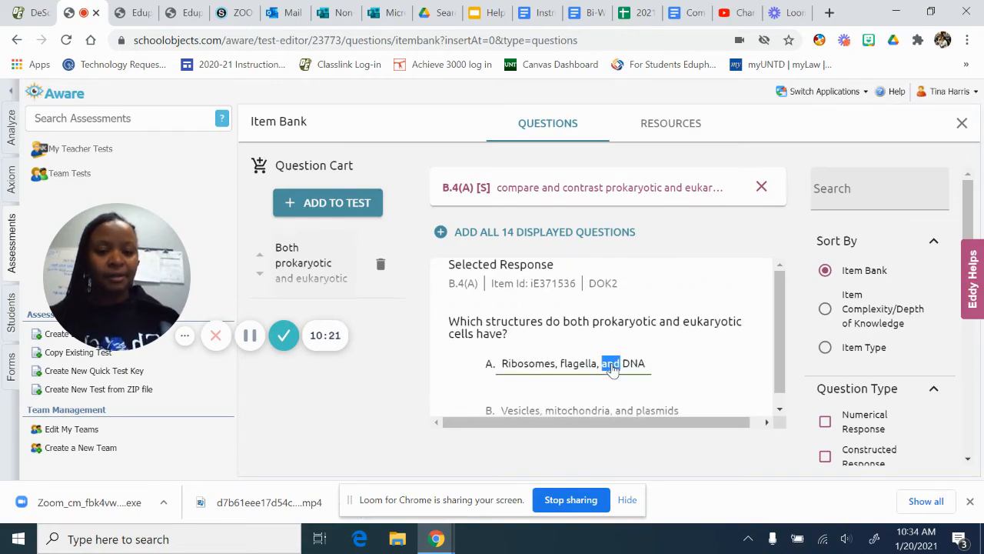
{"action": "scroll", "coordinate": [677, 330], "scroll_direction": "up", "scroll_amount": 1}
{"action": "left_click", "coordinate": [677, 320]}
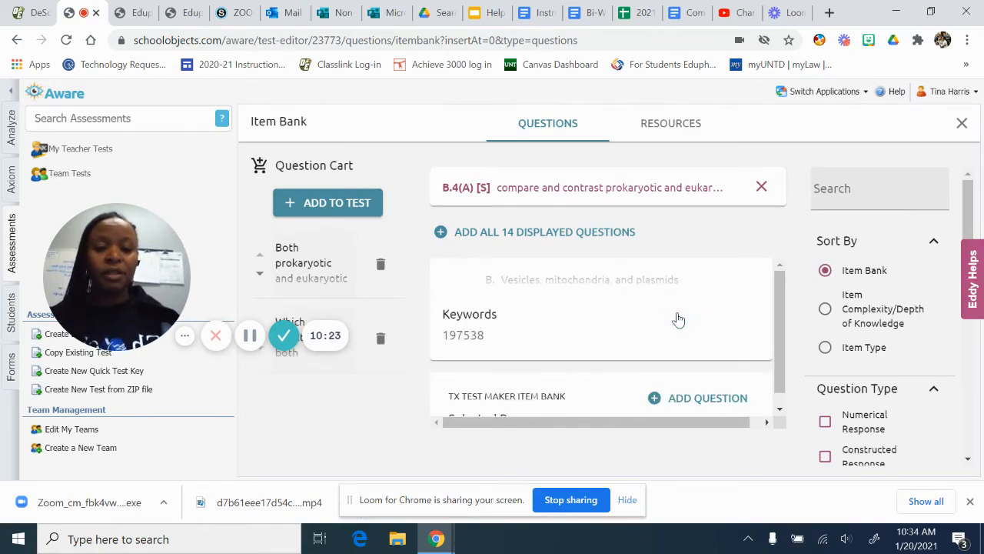
Step: Add the intron question, item iE371527, to the question cart
{"action": "scroll", "coordinate": [615, 354], "scroll_direction": "down", "scroll_amount": 4}
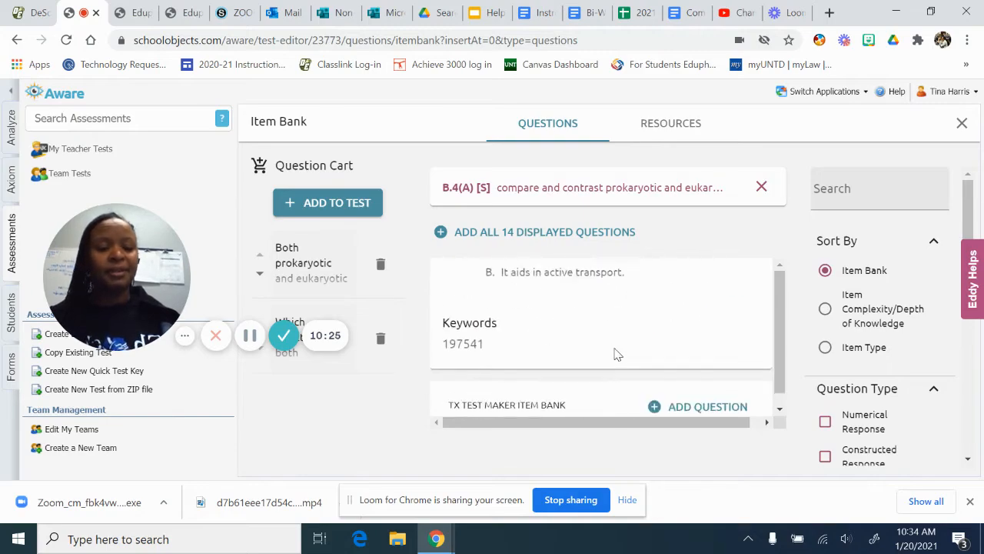
{"action": "scroll", "coordinate": [615, 354], "scroll_direction": "down", "scroll_amount": 5}
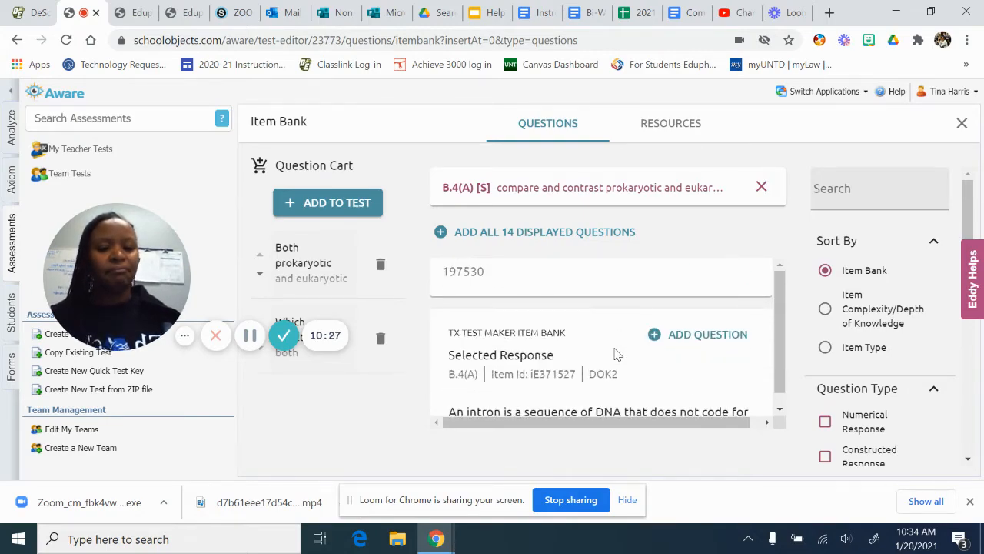
{"action": "left_click", "coordinate": [687, 342]}
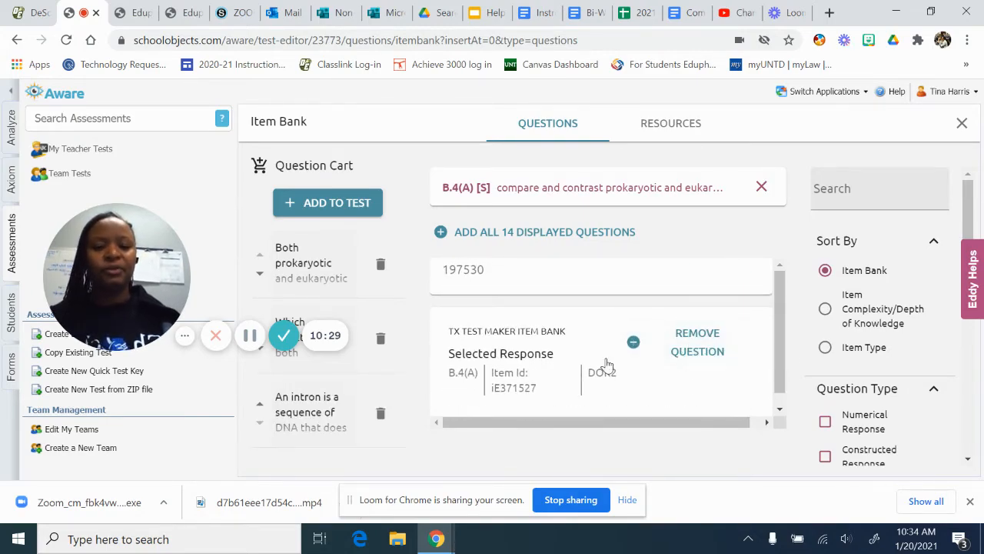
Step: Add item iE371544, on what does NOT distinguish a prokaryotic cell from a eukaryotic cell, to the question cart
{"action": "scroll", "coordinate": [604, 370], "scroll_direction": "down", "scroll_amount": 2}
{"action": "scroll", "coordinate": [608, 363], "scroll_direction": "down", "scroll_amount": 8}
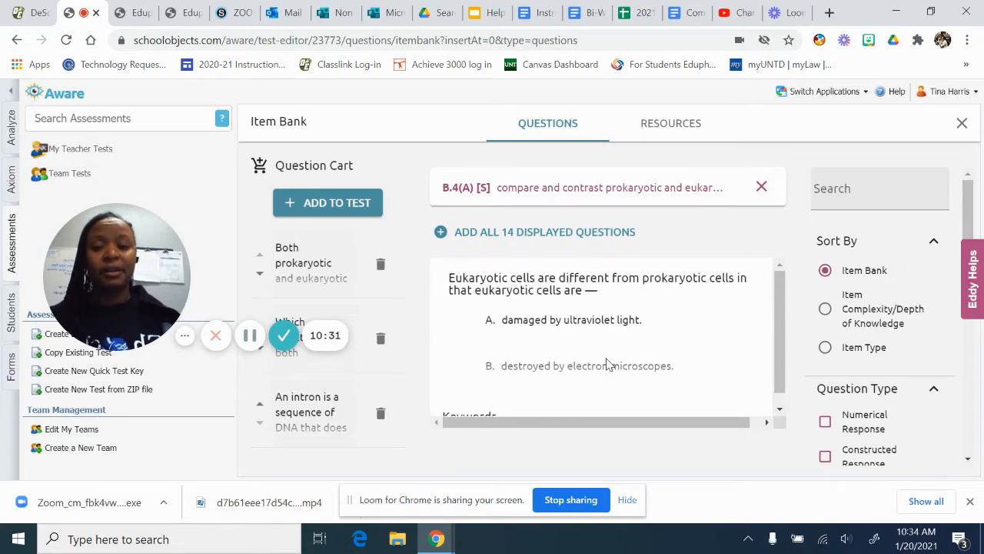
{"action": "scroll", "coordinate": [606, 363], "scroll_direction": "down", "scroll_amount": 2}
{"action": "scroll", "coordinate": [603, 384], "scroll_direction": "up", "scroll_amount": 1}
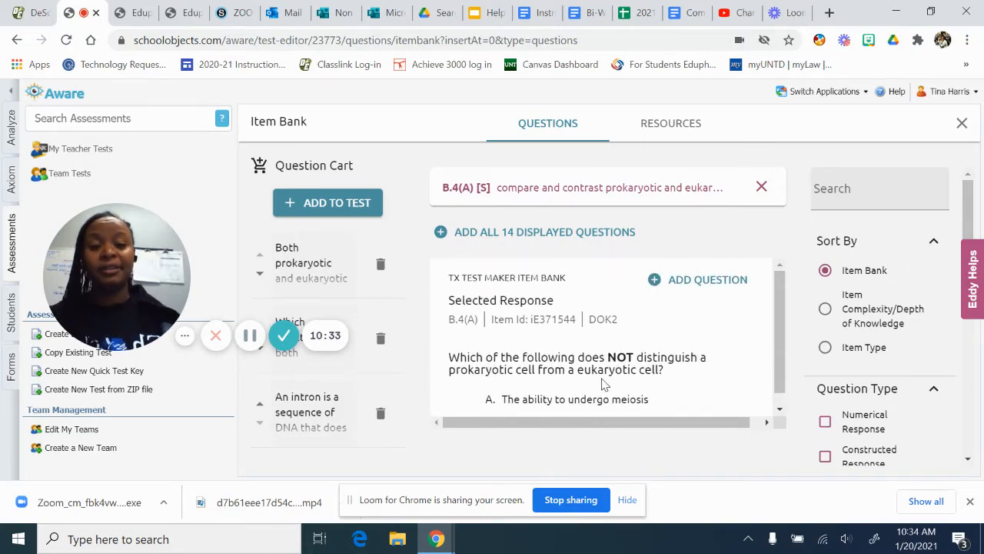
{"action": "left_click", "coordinate": [687, 295]}
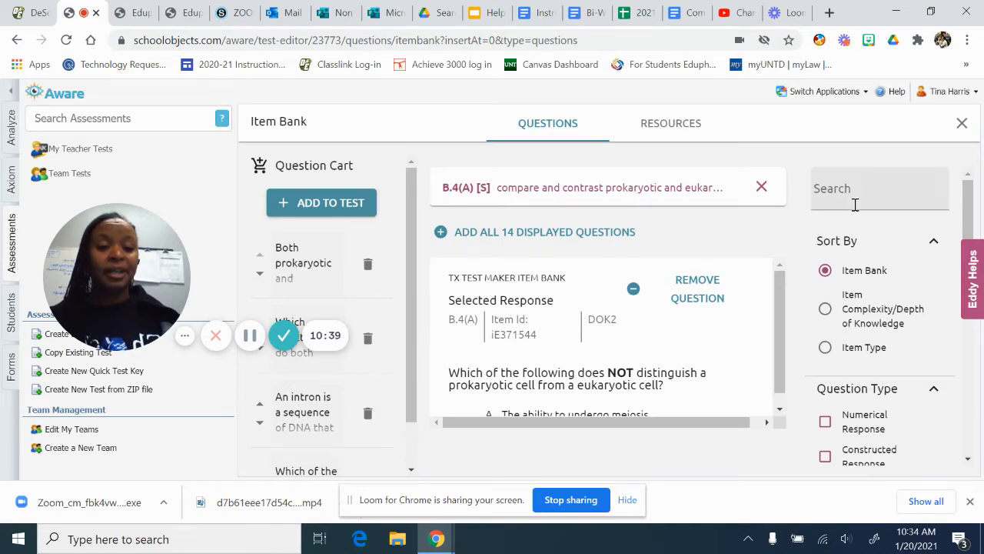
Step: Look over the item bank's sort and filter options and try searching the B.4(A) questions for 5a
{"action": "scroll", "coordinate": [874, 411], "scroll_direction": "down", "scroll_amount": 5}
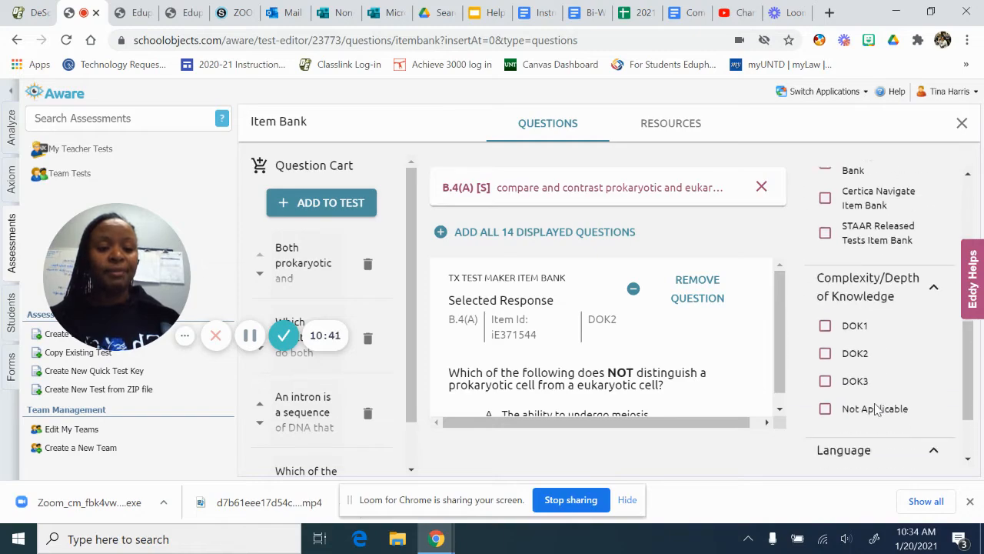
{"action": "scroll", "coordinate": [876, 411], "scroll_direction": "down", "scroll_amount": 2}
{"action": "scroll", "coordinate": [877, 411], "scroll_direction": "up", "scroll_amount": 3}
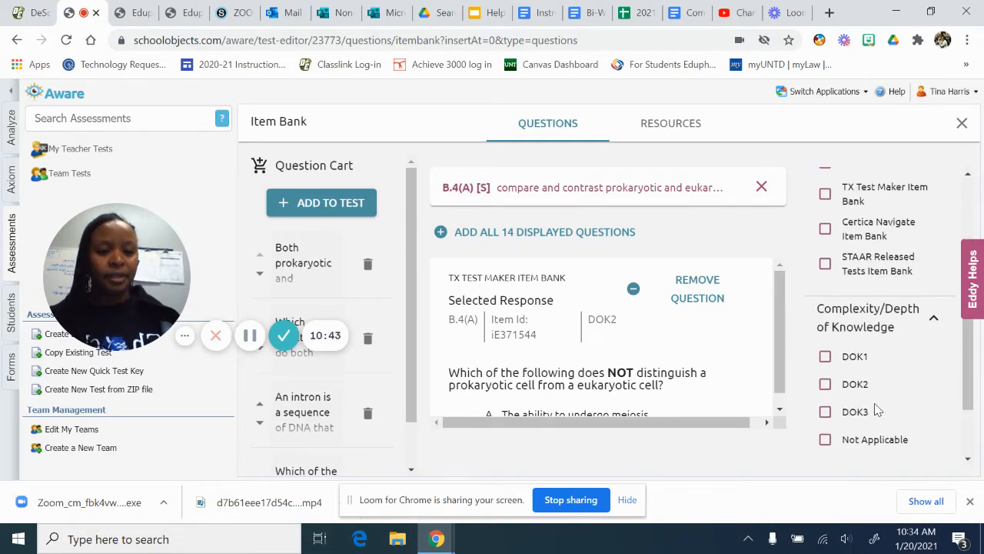
{"action": "scroll", "coordinate": [877, 411], "scroll_direction": "up", "scroll_amount": 8}
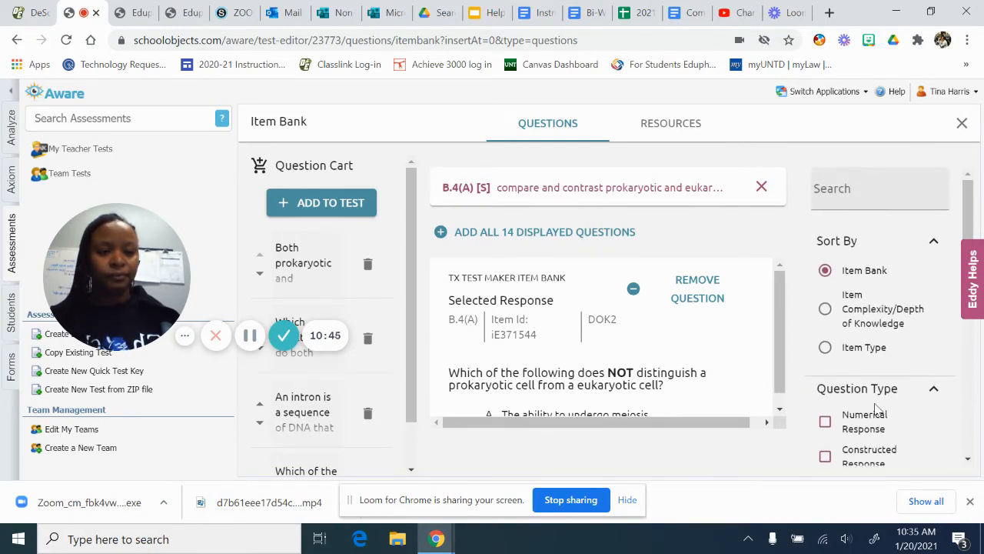
{"action": "left_click", "coordinate": [856, 206]}
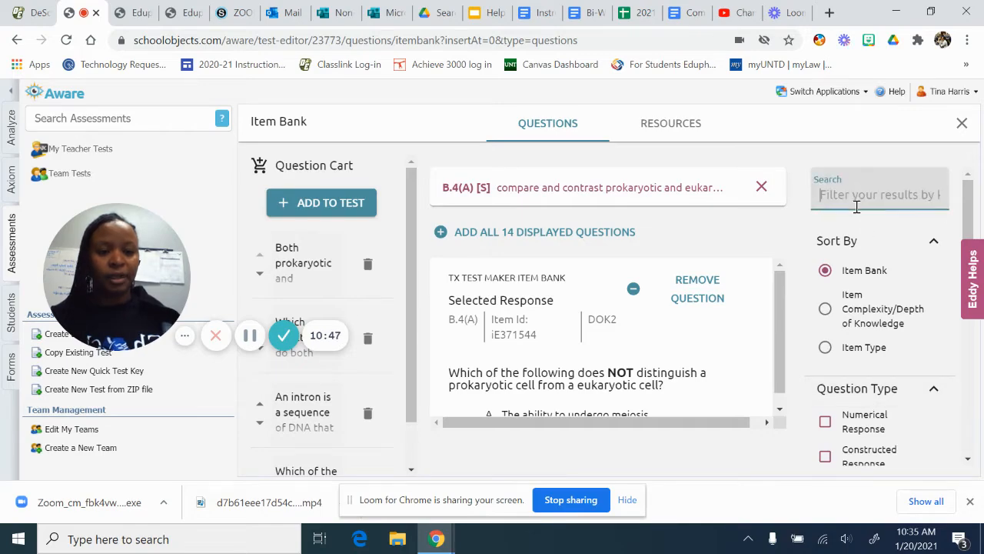
{"action": "type", "text": "5a"}
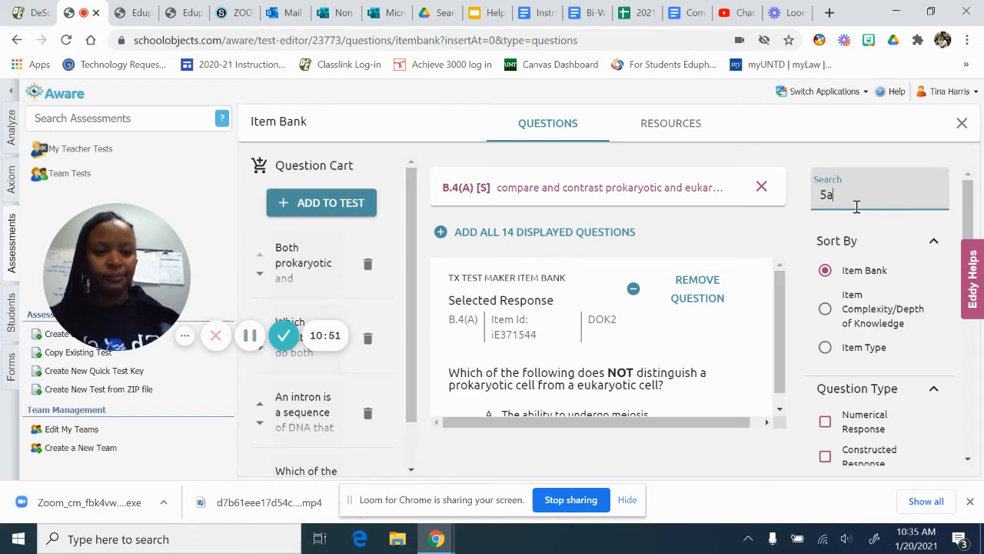
{"action": "scroll", "coordinate": [862, 262], "scroll_direction": "down", "scroll_amount": 2}
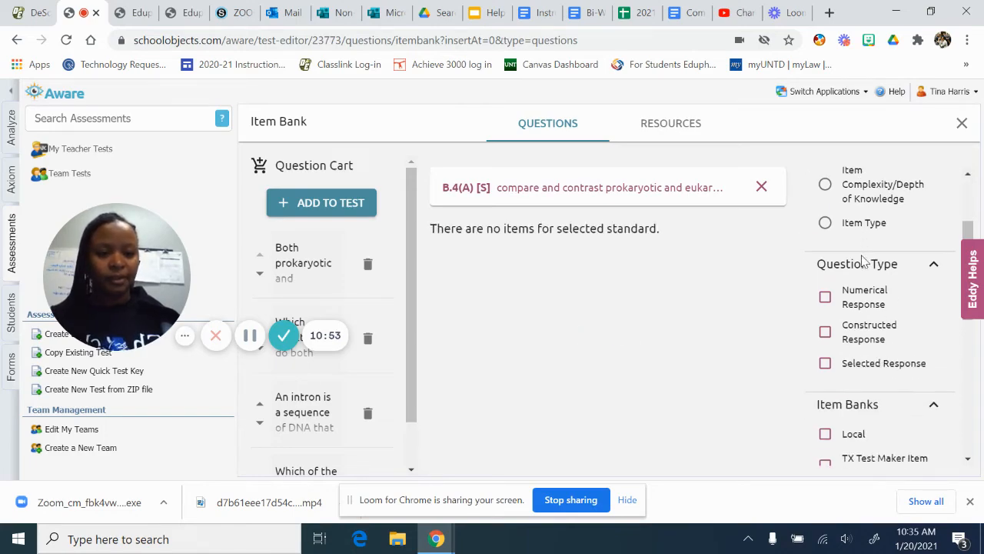
Step: Replace the selected standard with B.5(A), on the stages of the cell cycle, by filtering the Biology standards for 5a
{"action": "left_click", "coordinate": [762, 187]}
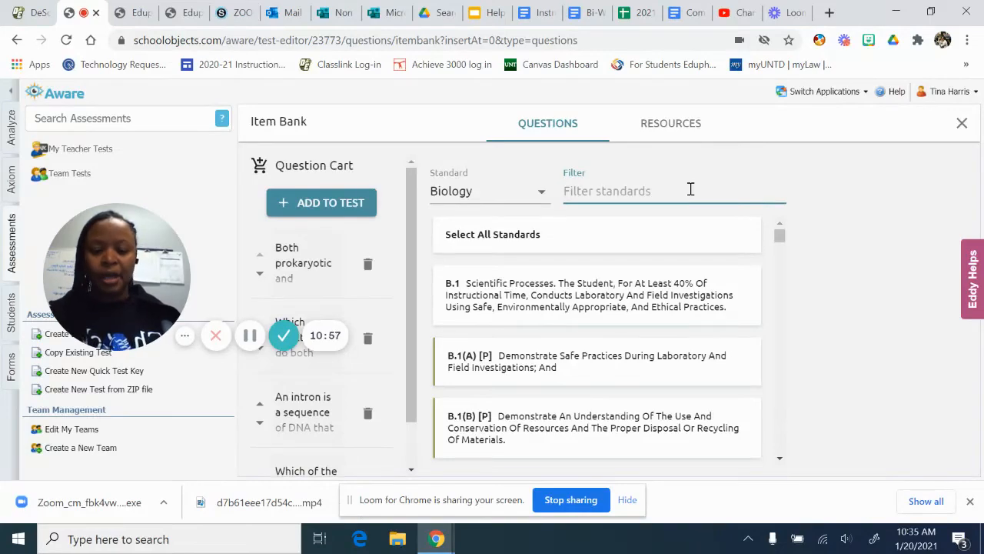
{"action": "type", "text": "5a"}
{"action": "left_click", "coordinate": [592, 302]}
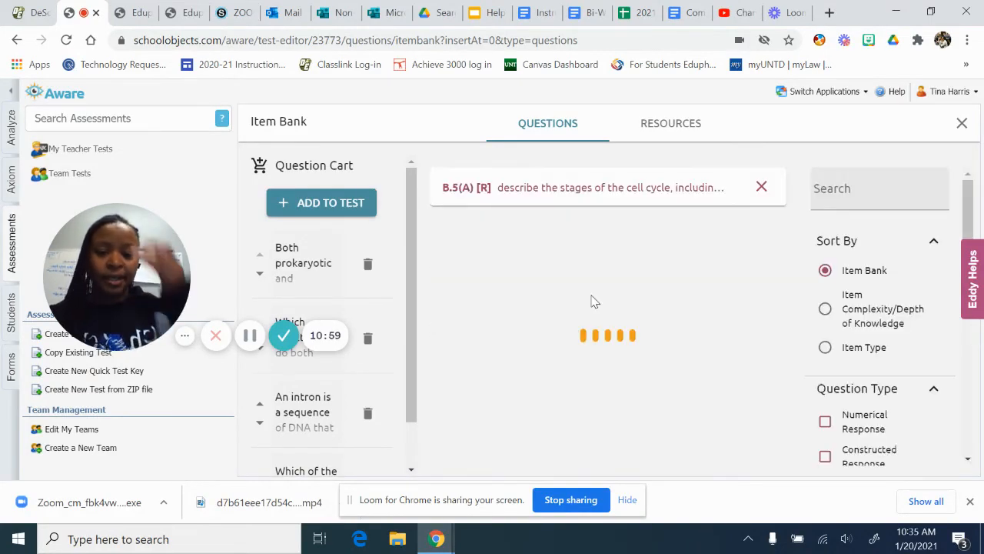
Step: Browse the B.5(A) questions and add item iE371606, listing events associated with normal cell division, to the question cart
{"action": "scroll", "coordinate": [592, 301], "scroll_direction": "down", "scroll_amount": 10}
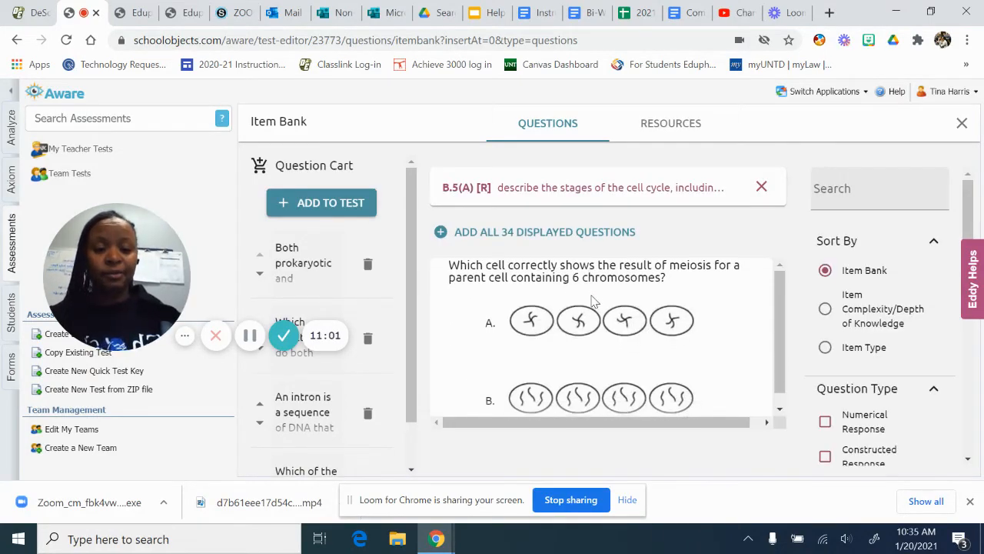
{"action": "scroll", "coordinate": [592, 301], "scroll_direction": "down", "scroll_amount": 10}
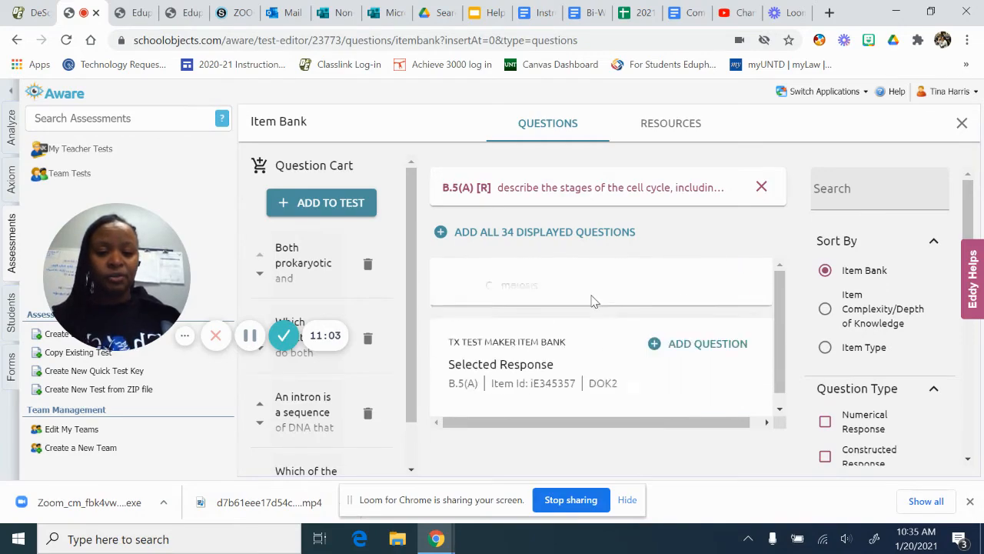
{"action": "scroll", "coordinate": [592, 302], "scroll_direction": "down", "scroll_amount": 10}
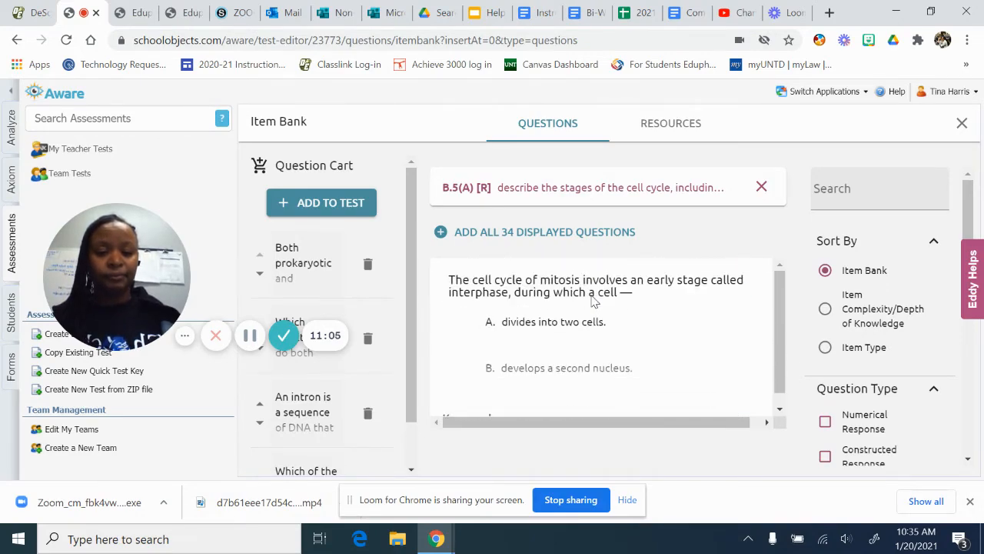
{"action": "scroll", "coordinate": [592, 301], "scroll_direction": "down", "scroll_amount": 5}
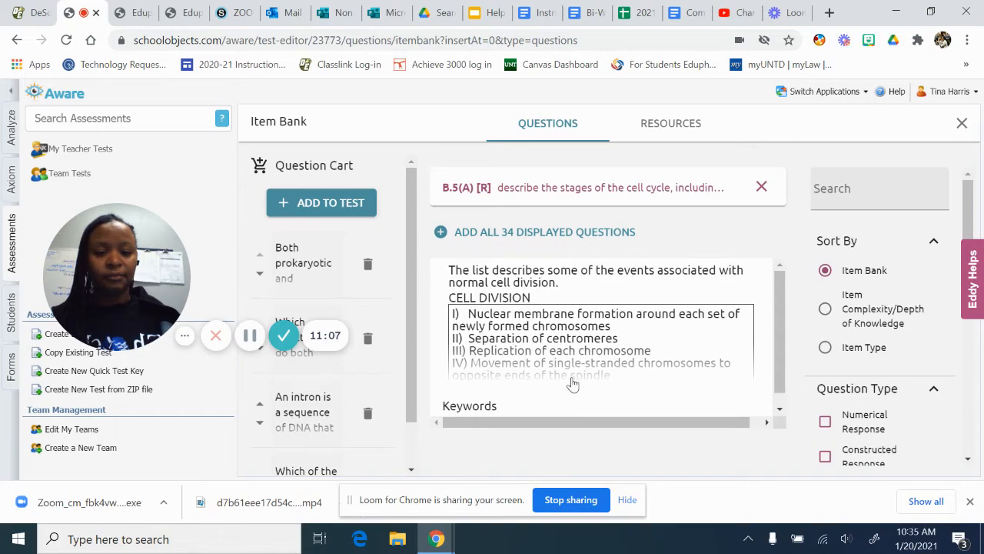
{"action": "left_click", "coordinate": [677, 344]}
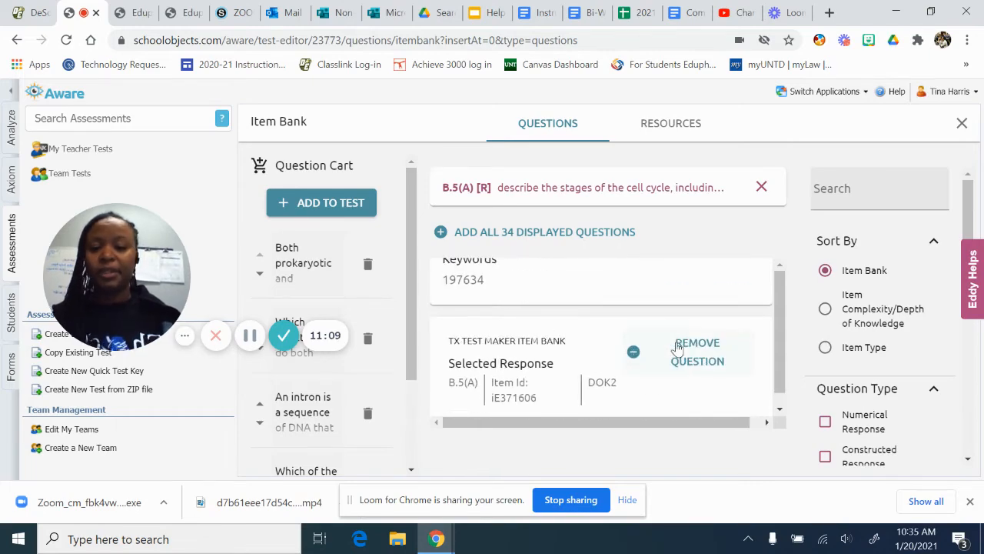
Step: Add item iE345362, listing four events of mitosis in no particular order, to the question cart
{"action": "scroll", "coordinate": [608, 375], "scroll_direction": "down", "scroll_amount": 5}
{"action": "scroll", "coordinate": [608, 375], "scroll_direction": "down", "scroll_amount": 6}
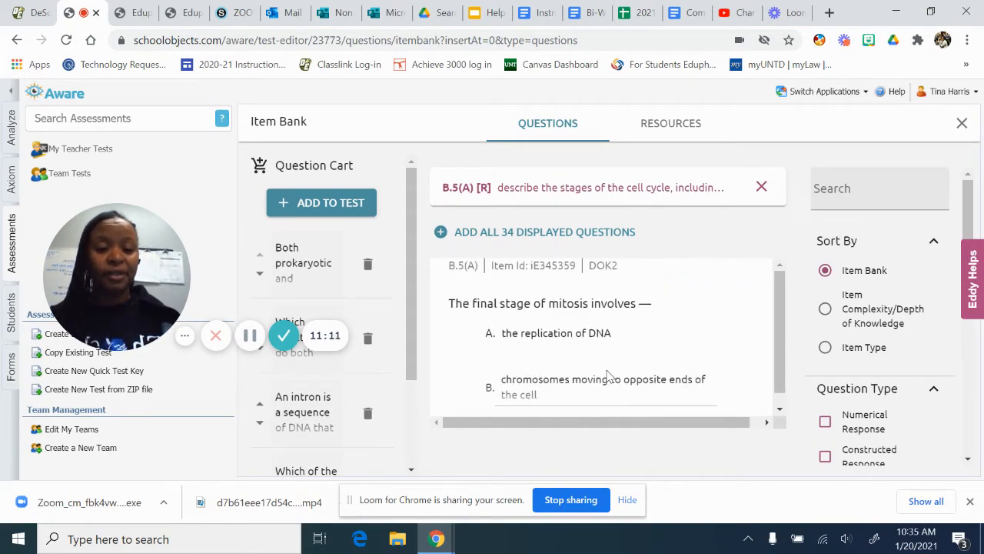
{"action": "left_click", "coordinate": [677, 306]}
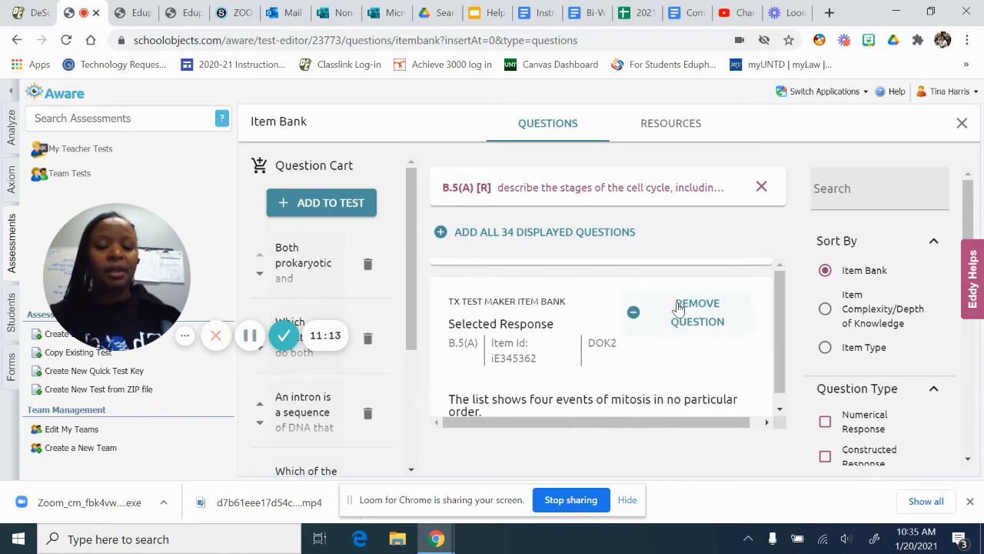
{"action": "scroll", "coordinate": [538, 369], "scroll_direction": "down", "scroll_amount": 3}
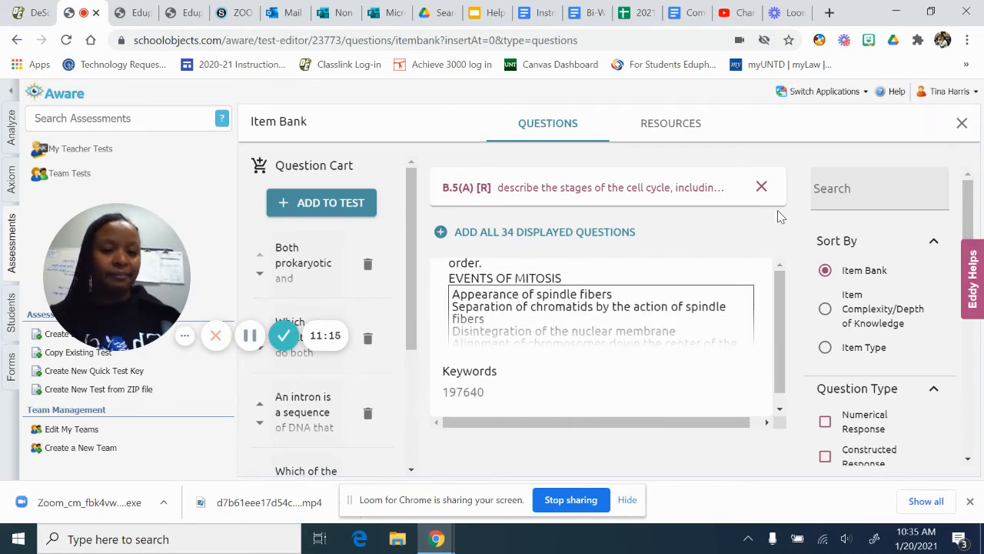
Step: Clear the B.5(A) standard and move the intron question up to first place in the question cart
{"action": "left_click", "coordinate": [761, 187]}
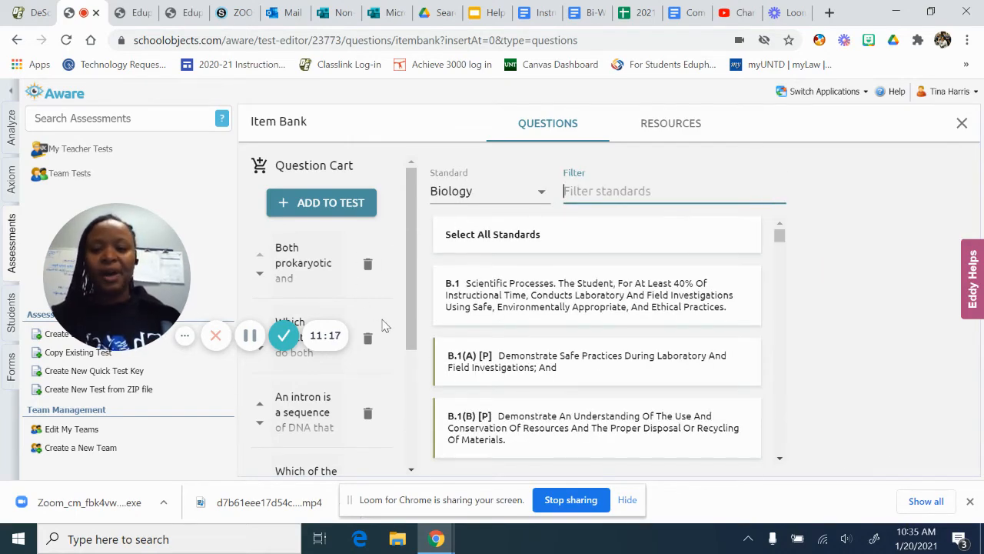
{"action": "mouse_move", "coordinate": [411, 282]}
{"action": "left_mouse_down"}
{"action": "mouse_move", "coordinate": [418, 394]}
{"action": "mouse_move", "coordinate": [413, 281]}
{"action": "left_mouse_up"}
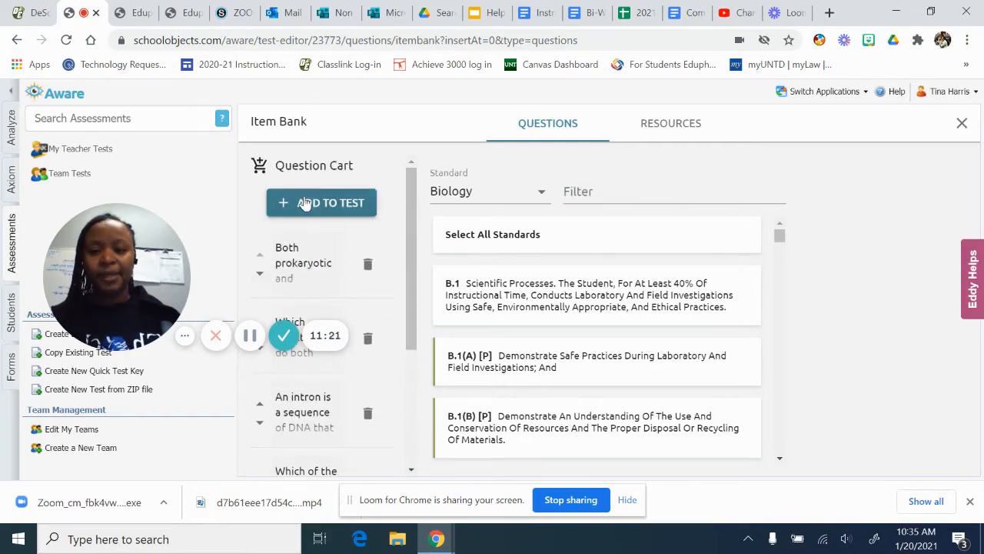
{"action": "left_click_drag", "start_coordinate": [164, 259], "coordinate": [924, 481]}
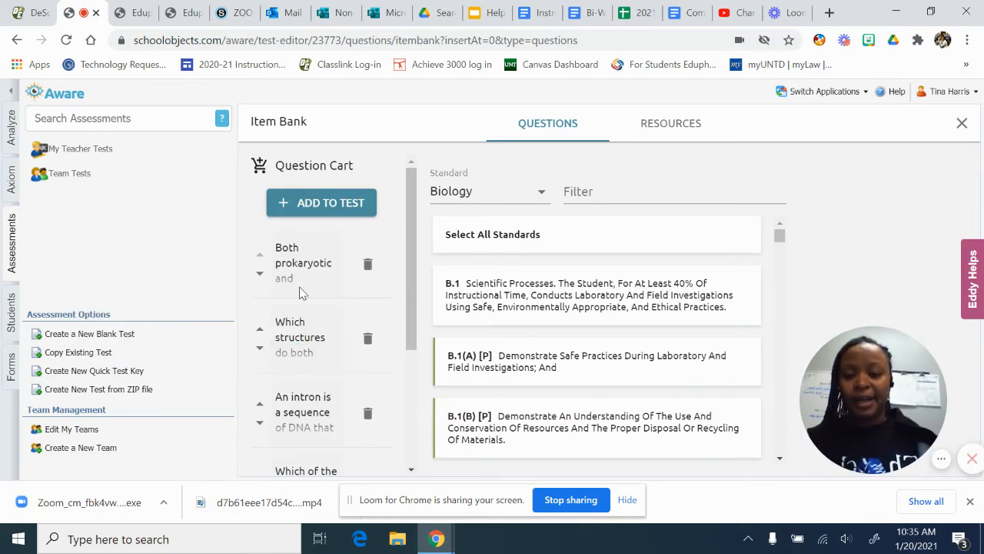
{"action": "scroll", "coordinate": [300, 293], "scroll_direction": "down", "scroll_amount": 5}
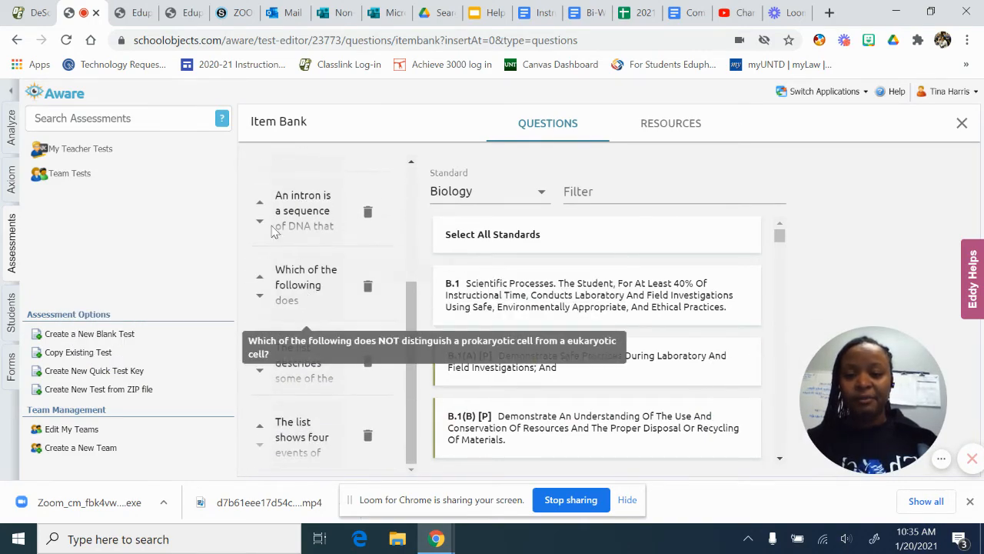
{"action": "left_click", "coordinate": [260, 203]}
{"action": "left_click", "coordinate": [260, 203]}
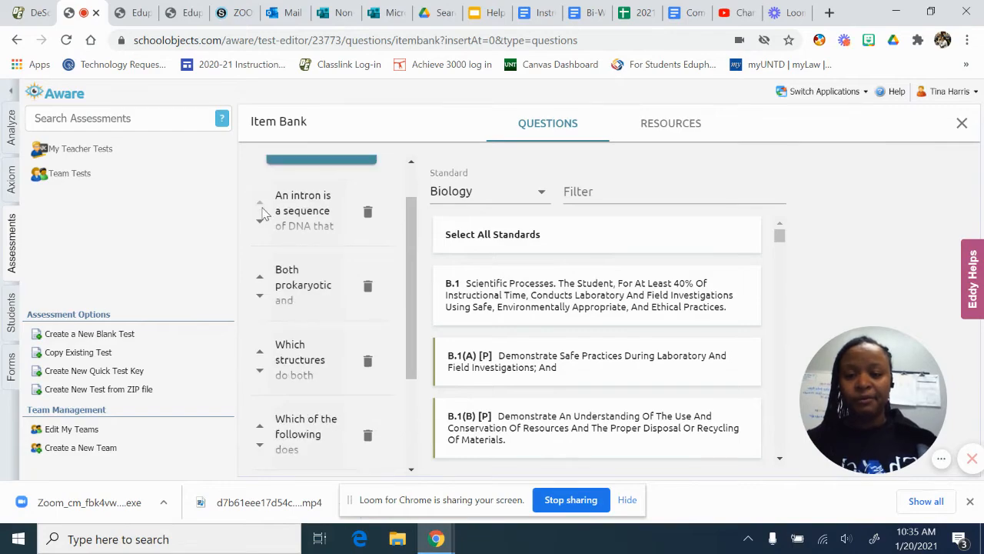
{"action": "scroll", "coordinate": [273, 286], "scroll_direction": "down", "scroll_amount": 1}
{"action": "scroll", "coordinate": [273, 286], "scroll_direction": "up", "scroll_amount": 3}
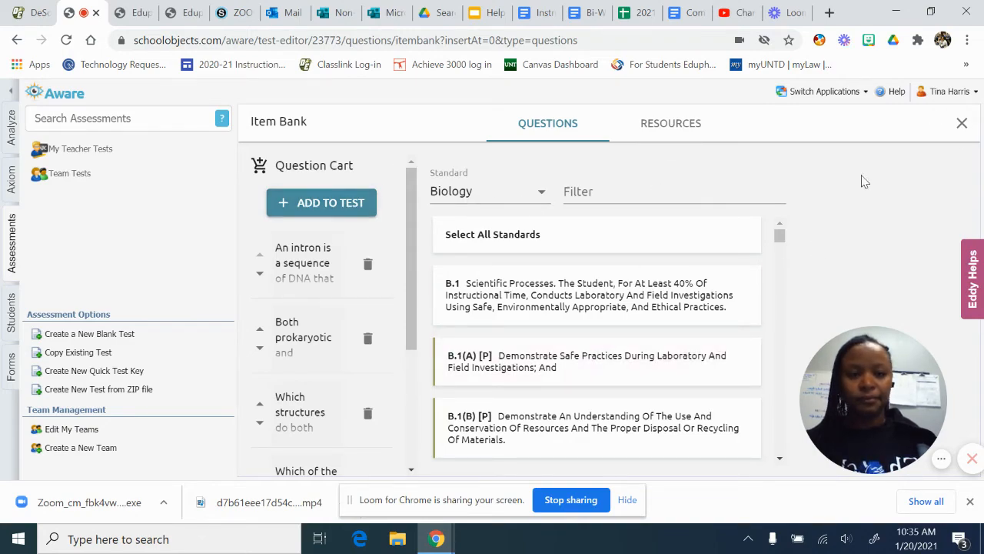
Step: Leave the item bank and examine the test's layout page, including the booklet style options and page preview
{"action": "left_click", "coordinate": [962, 123]}
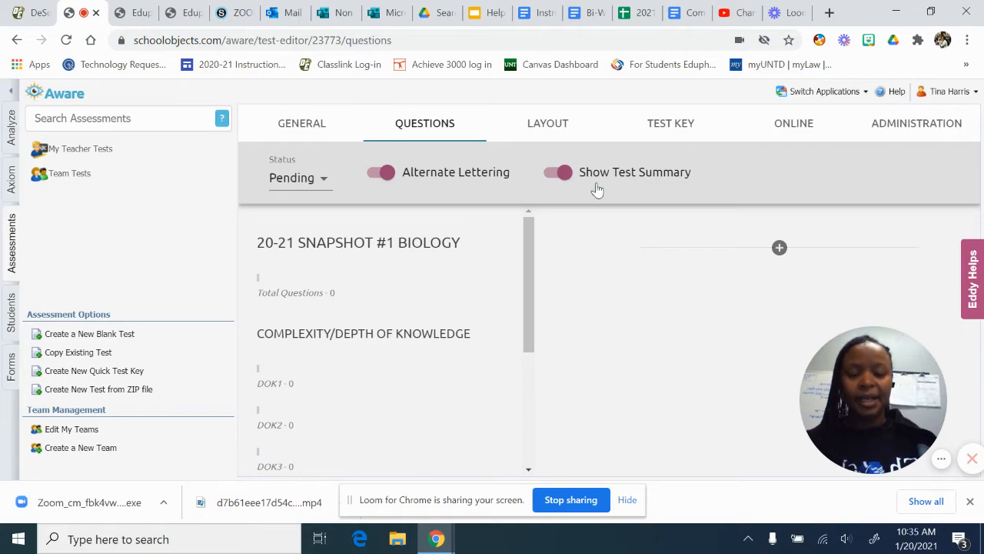
{"action": "left_click", "coordinate": [546, 134]}
{"action": "left_click_drag", "start_coordinate": [890, 372], "coordinate": [135, 282]}
{"action": "left_click_drag", "start_coordinate": [907, 398], "coordinate": [110, 272]}
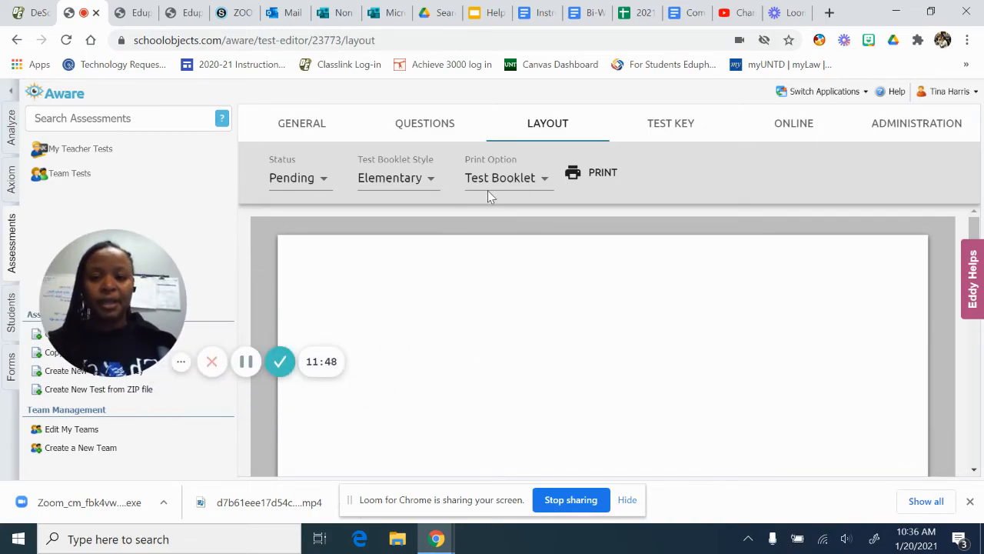
{"action": "left_click", "coordinate": [433, 182]}
{"action": "left_click", "coordinate": [442, 154]}
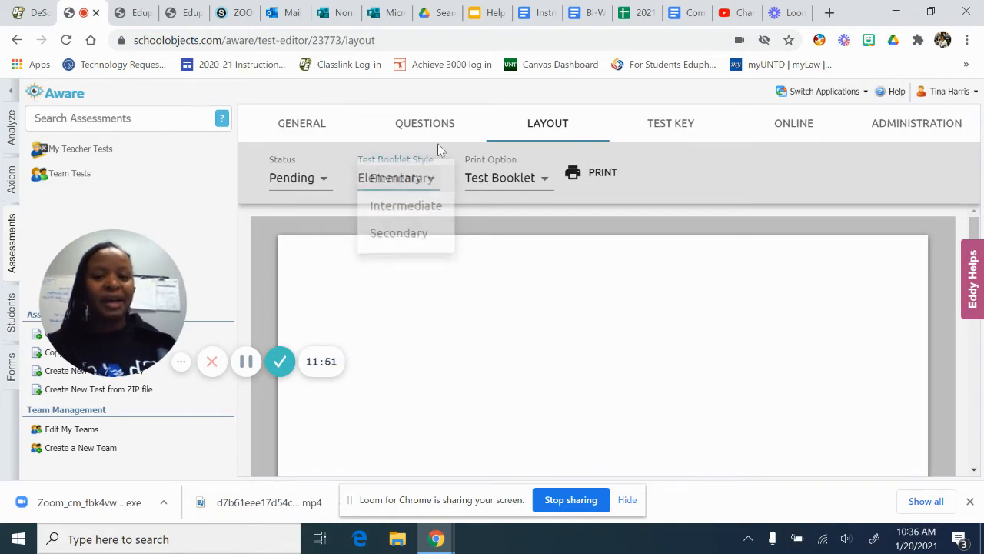
{"action": "scroll", "coordinate": [553, 336], "scroll_direction": "down", "scroll_amount": 15}
{"action": "scroll", "coordinate": [552, 336], "scroll_direction": "up", "scroll_amount": 8}
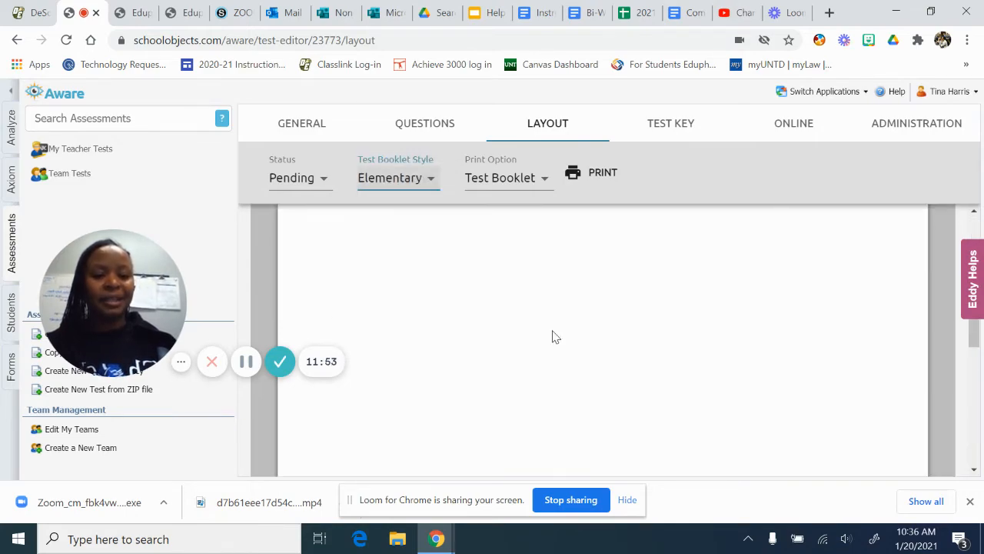
Step: Return to the test's questions and review the standards and question types in the test summary
{"action": "left_click", "coordinate": [386, 138]}
{"action": "scroll", "coordinate": [380, 358], "scroll_direction": "down", "scroll_amount": 3}
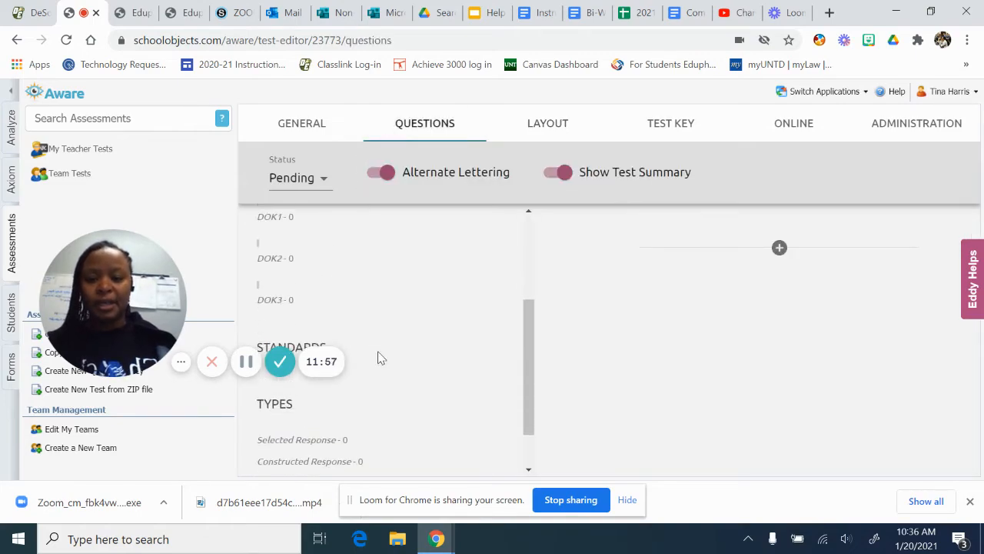
{"action": "left_click_drag", "start_coordinate": [133, 280], "coordinate": [156, 364]}
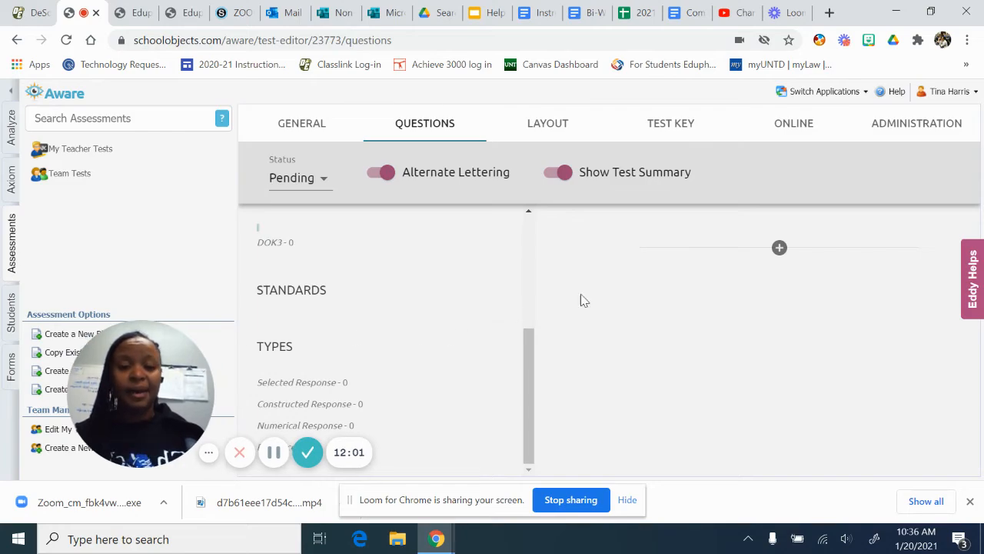
Step: Open the item bank from the empty test and list the Biology questions for standard B.4(A), filtering by 4a
{"action": "left_click", "coordinate": [780, 248]}
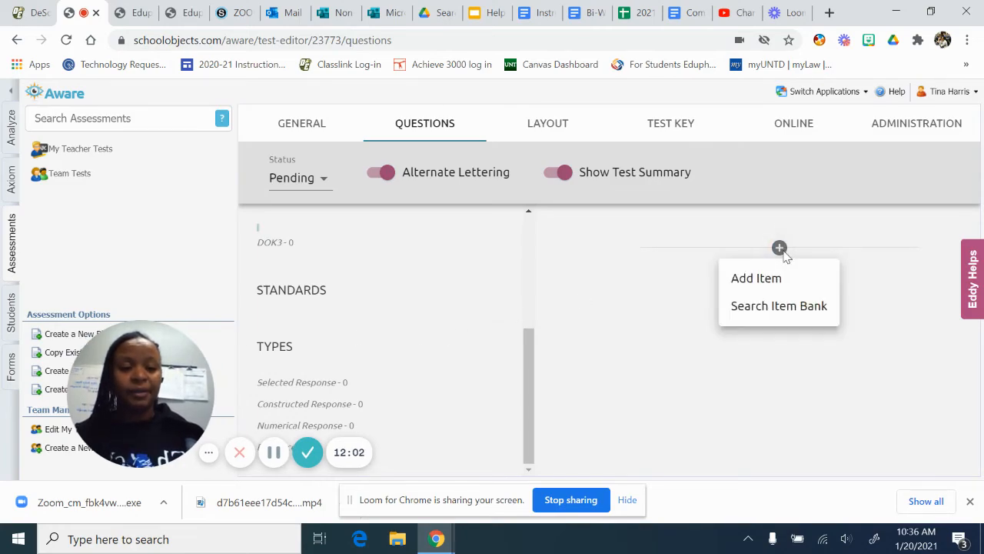
{"action": "left_click", "coordinate": [778, 311]}
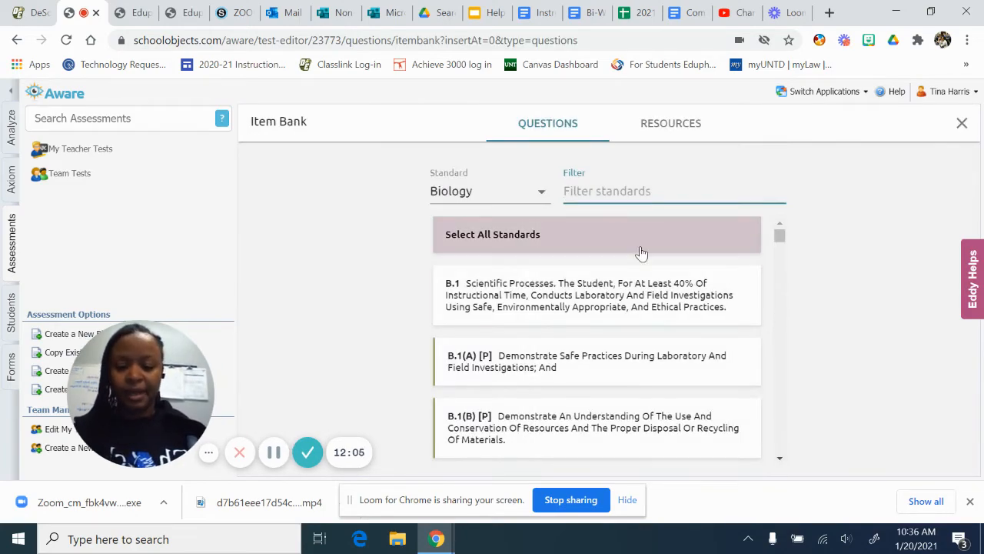
{"action": "type", "text": "4a"}
{"action": "left_click", "coordinate": [610, 301]}
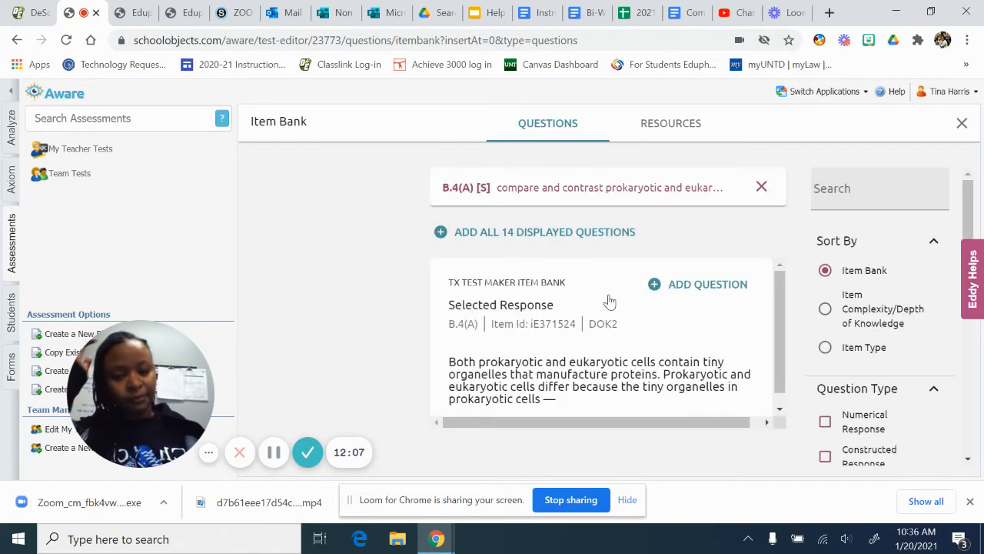
Step: Add item iE371524, on protein-manufacturing organelles, and item iE371542, on the cell wall, to the question cart
{"action": "left_click", "coordinate": [704, 301]}
{"action": "scroll", "coordinate": [671, 377], "scroll_direction": "down", "scroll_amount": 5}
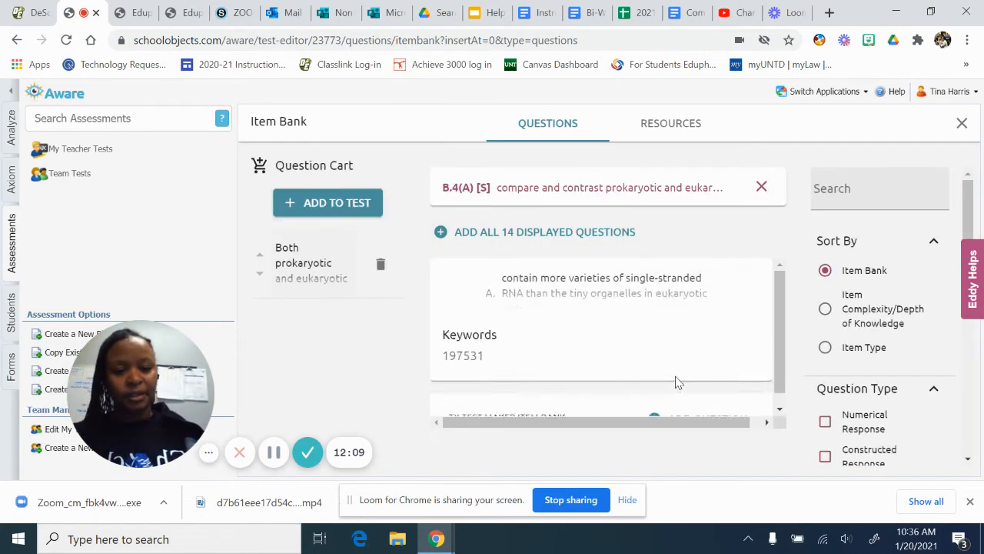
{"action": "scroll", "coordinate": [673, 376], "scroll_direction": "down", "scroll_amount": 3}
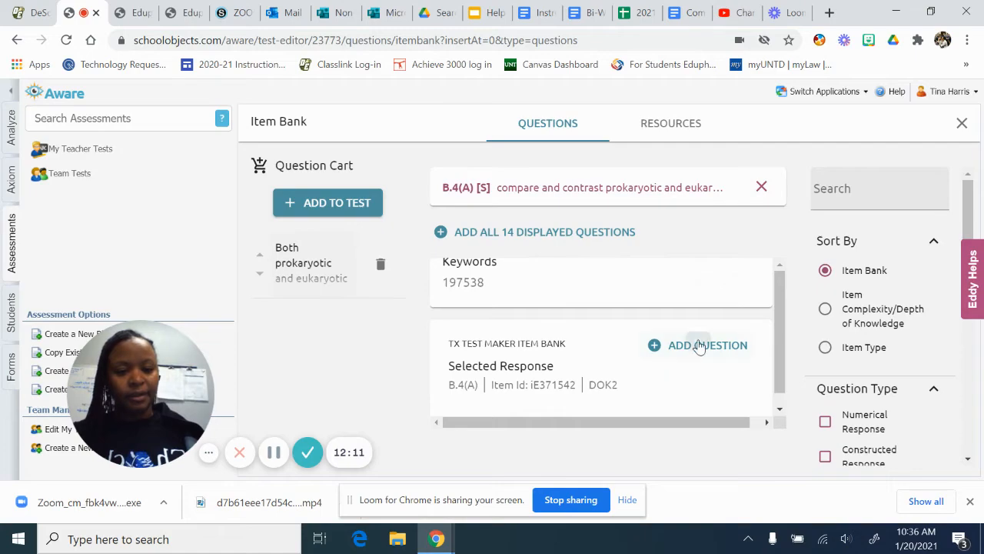
{"action": "left_click", "coordinate": [699, 346]}
Step: Add item iE371521, on what a prokaryotic cell contains unlike a eukaryotic cell, to the question cart
{"action": "scroll", "coordinate": [666, 401], "scroll_direction": "down", "scroll_amount": 3}
{"action": "scroll", "coordinate": [669, 401], "scroll_direction": "down", "scroll_amount": 3}
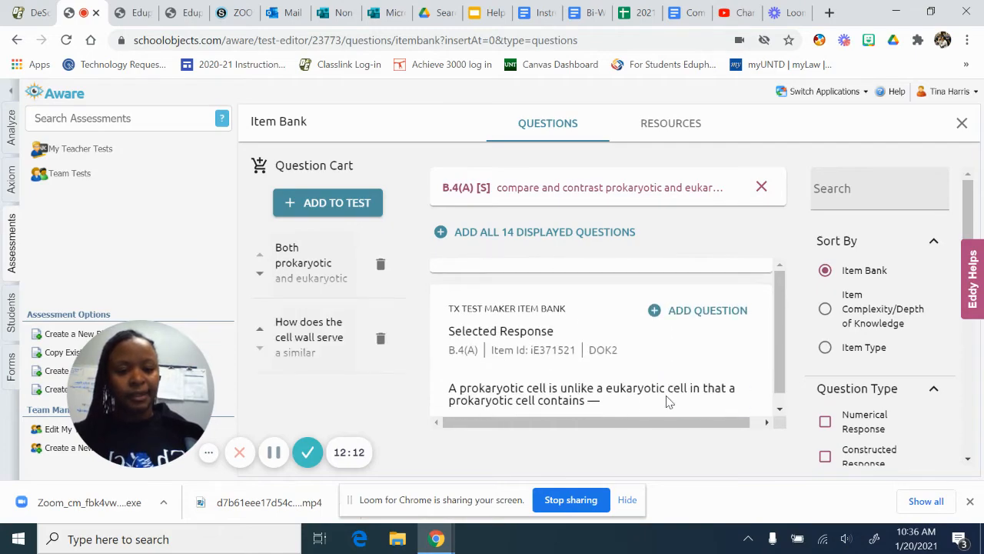
{"action": "left_click", "coordinate": [688, 316]}
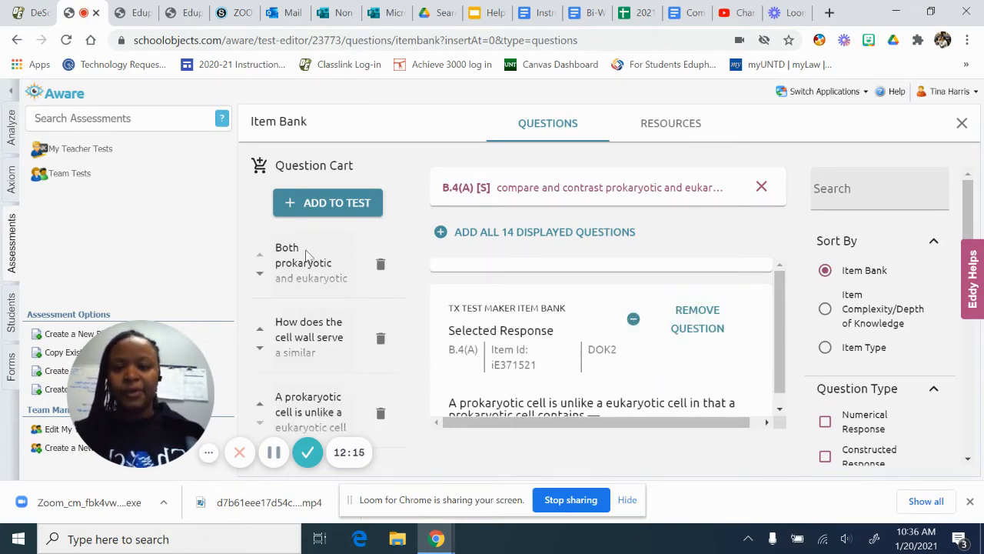
Step: Add the three B.4(A) questions in the question cart to the test
{"action": "left_click", "coordinate": [331, 205]}
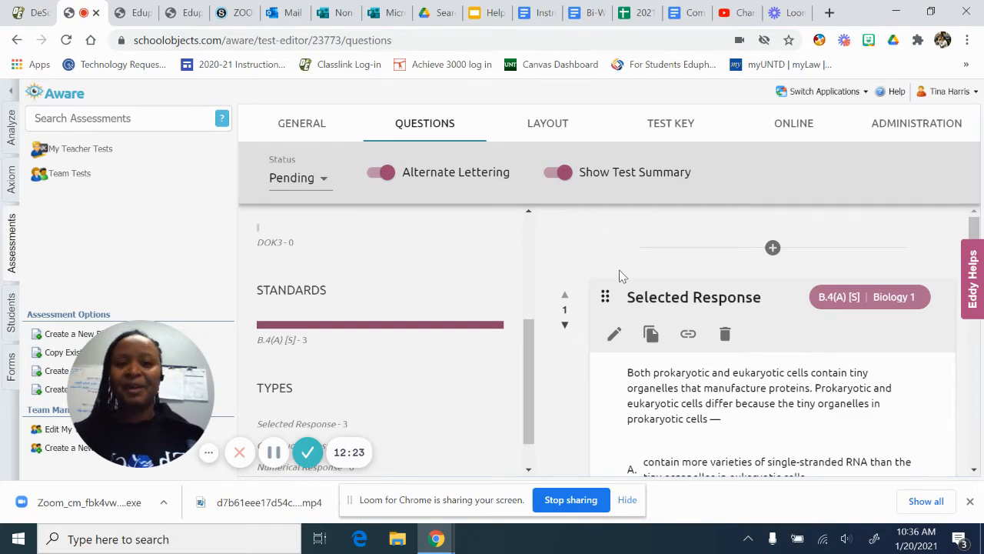
{"action": "scroll", "coordinate": [687, 340], "scroll_direction": "down", "scroll_amount": 1}
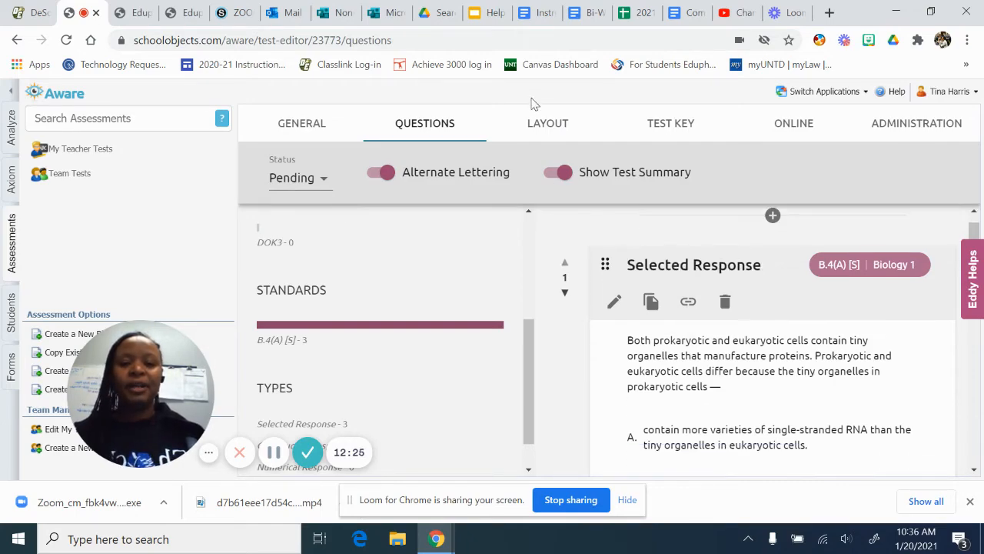
Step: Preview the test's printed layout and set the test booklet style to Secondary
{"action": "left_click", "coordinate": [543, 126]}
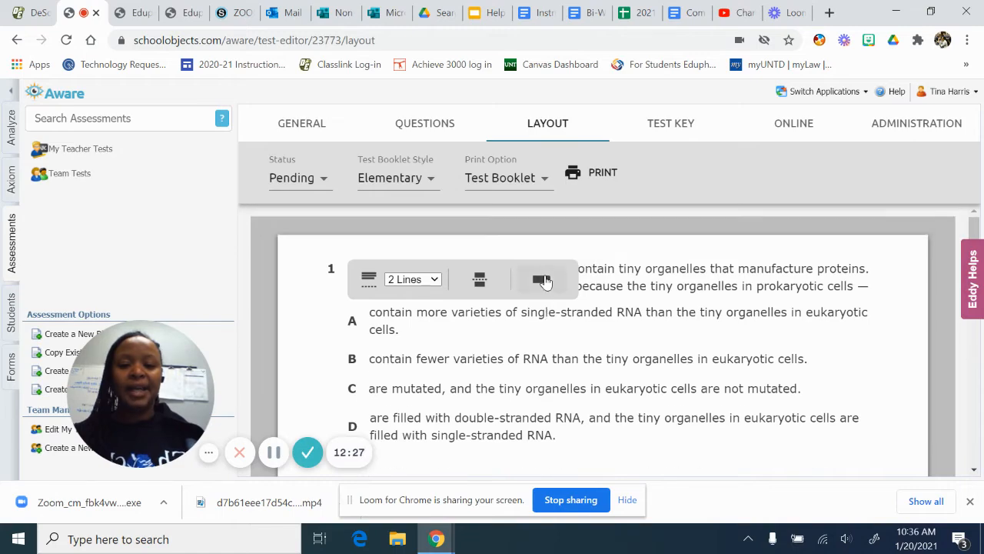
{"action": "scroll", "coordinate": [694, 280], "scroll_direction": "down", "scroll_amount": 5}
{"action": "scroll", "coordinate": [697, 278], "scroll_direction": "down", "scroll_amount": 5}
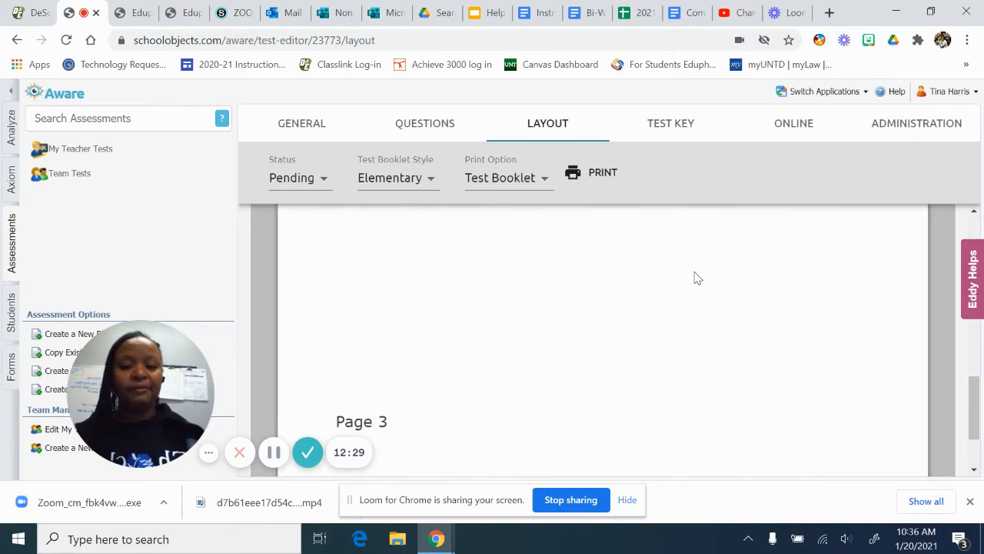
{"action": "scroll", "coordinate": [697, 279], "scroll_direction": "up", "scroll_amount": 9}
{"action": "scroll", "coordinate": [695, 279], "scroll_direction": "up", "scroll_amount": 1}
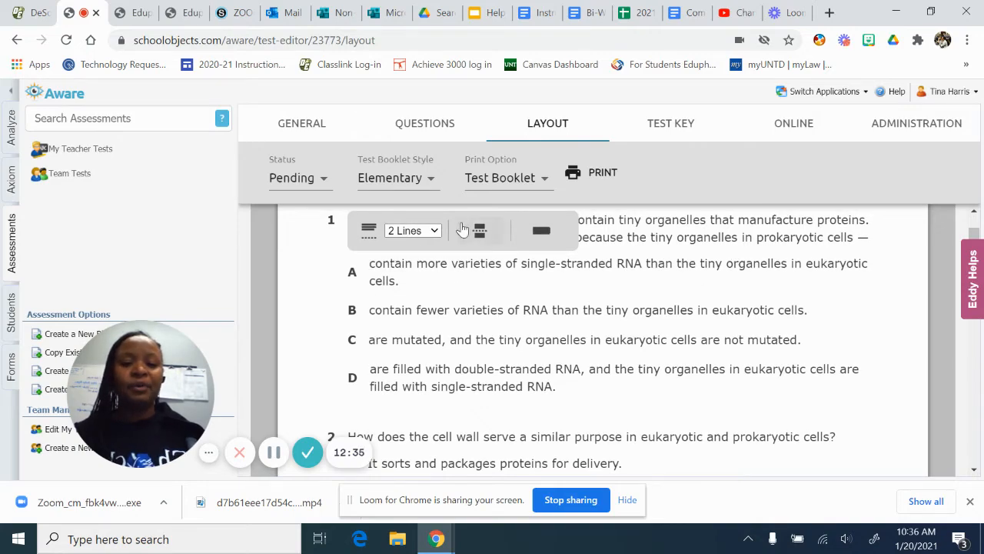
{"action": "left_click", "coordinate": [424, 180]}
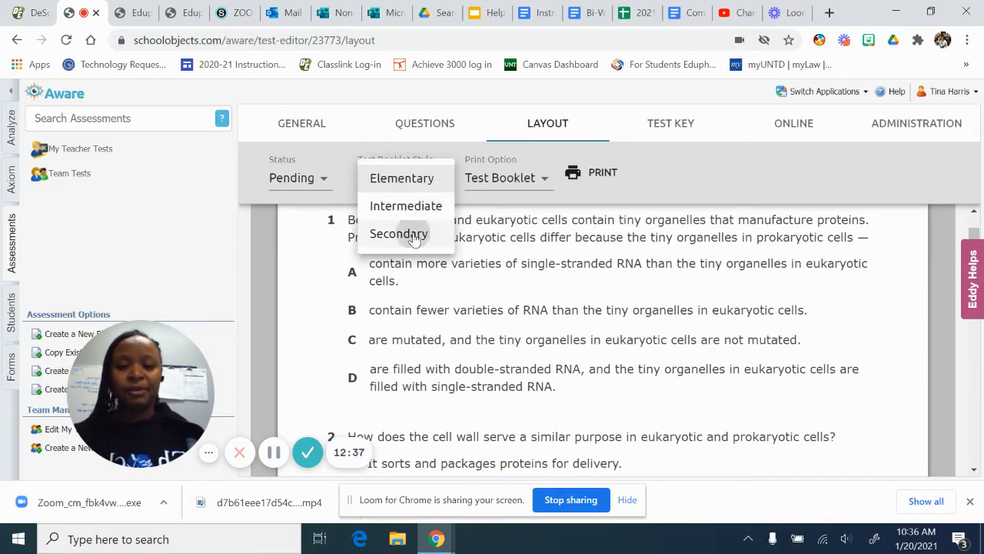
{"action": "left_click", "coordinate": [414, 239]}
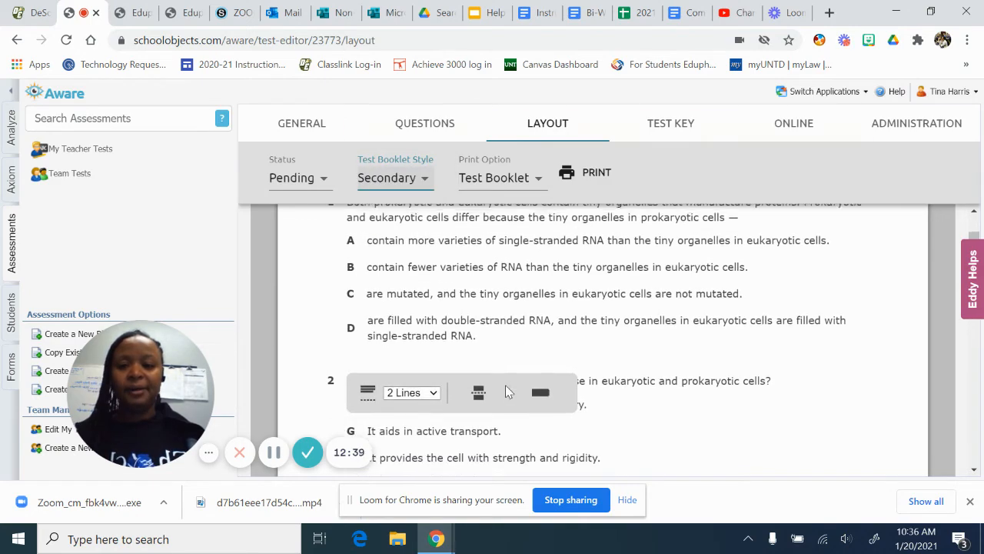
{"action": "scroll", "coordinate": [505, 384], "scroll_direction": "up", "scroll_amount": 1}
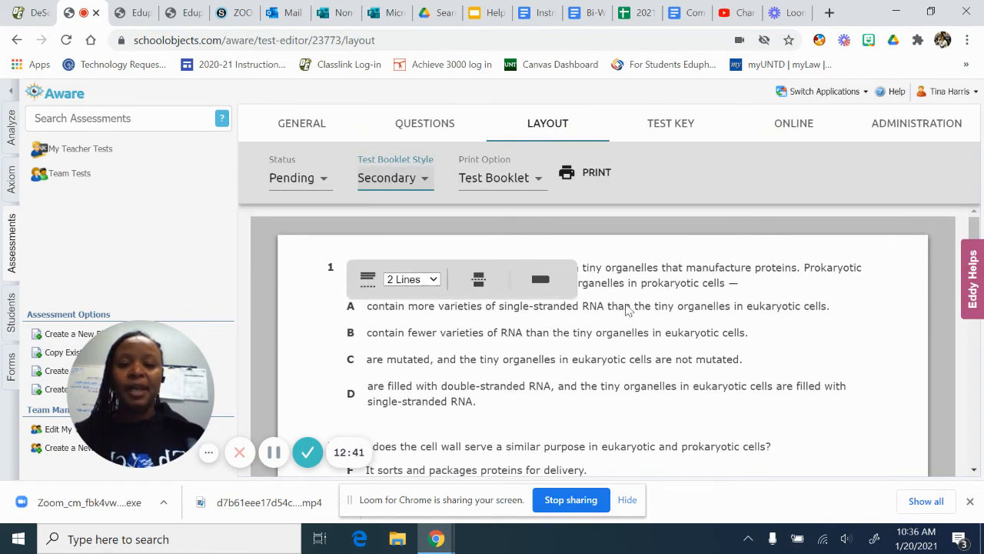
{"action": "scroll", "coordinate": [627, 308], "scroll_direction": "down", "scroll_amount": 1}
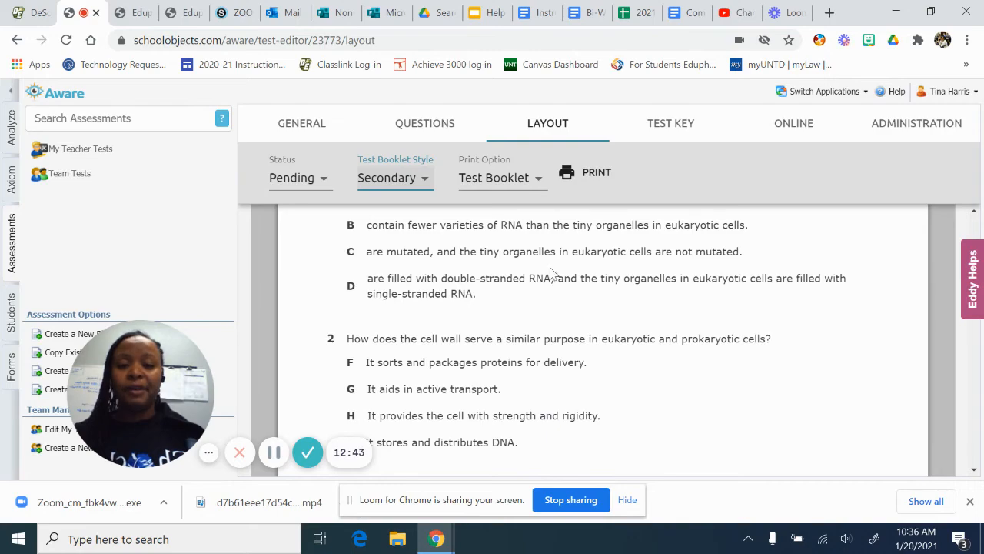
Step: Review the test key's responses, weights and standards, opening item 1 for editing and saving it
{"action": "left_click", "coordinate": [680, 130]}
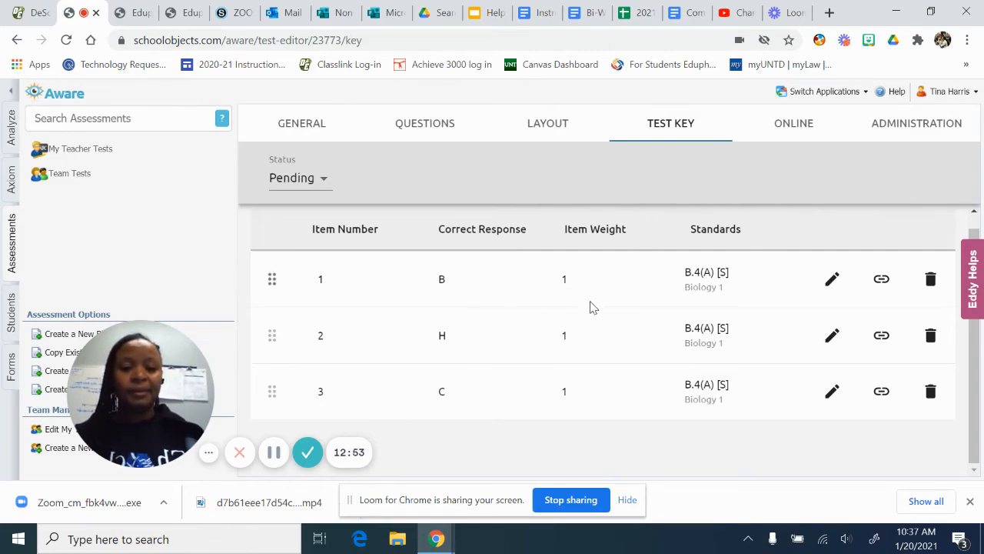
{"action": "left_click", "coordinate": [833, 280]}
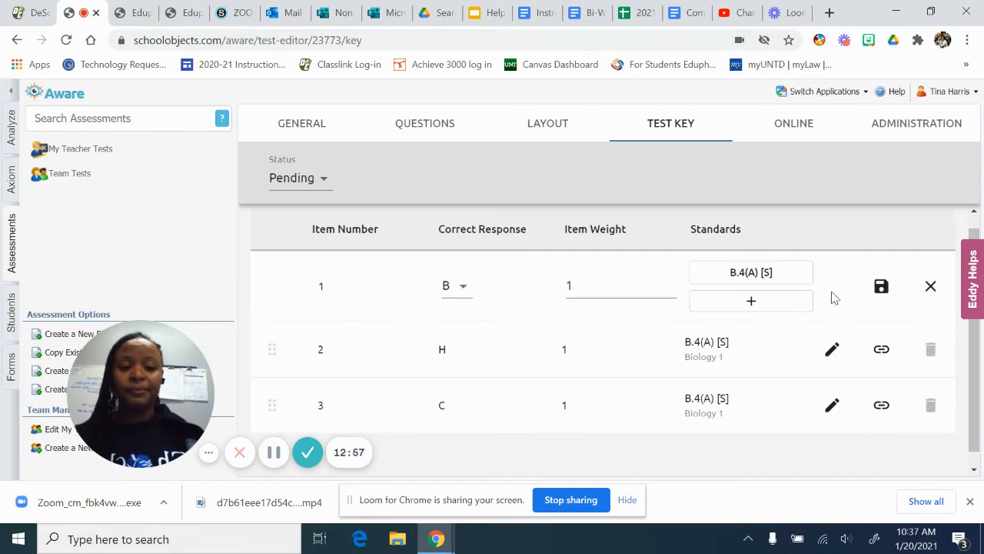
{"action": "left_click", "coordinate": [886, 290]}
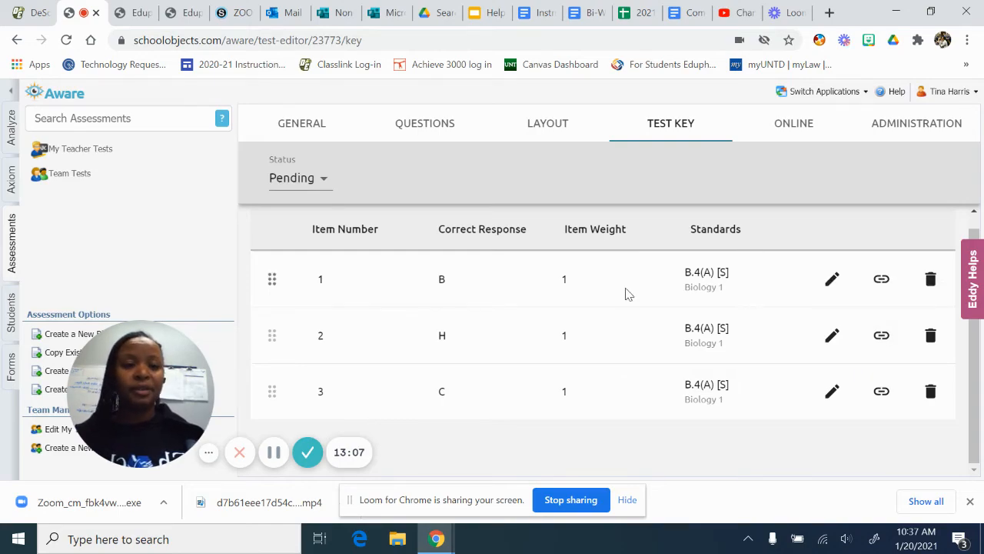
Step: In the test's online testing settings, enable students to view submitted responses
{"action": "left_click", "coordinate": [795, 133]}
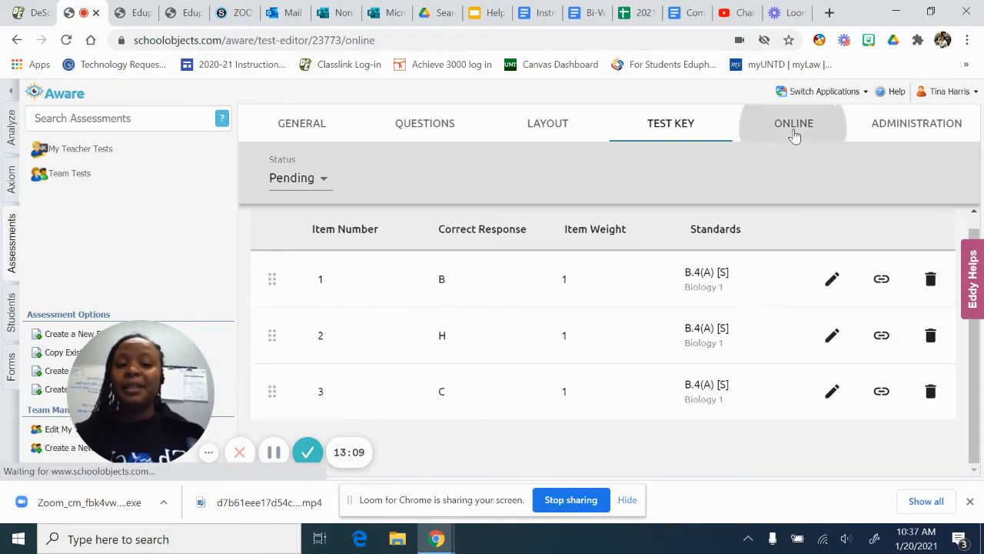
{"action": "scroll", "coordinate": [640, 387], "scroll_direction": "down", "scroll_amount": 1}
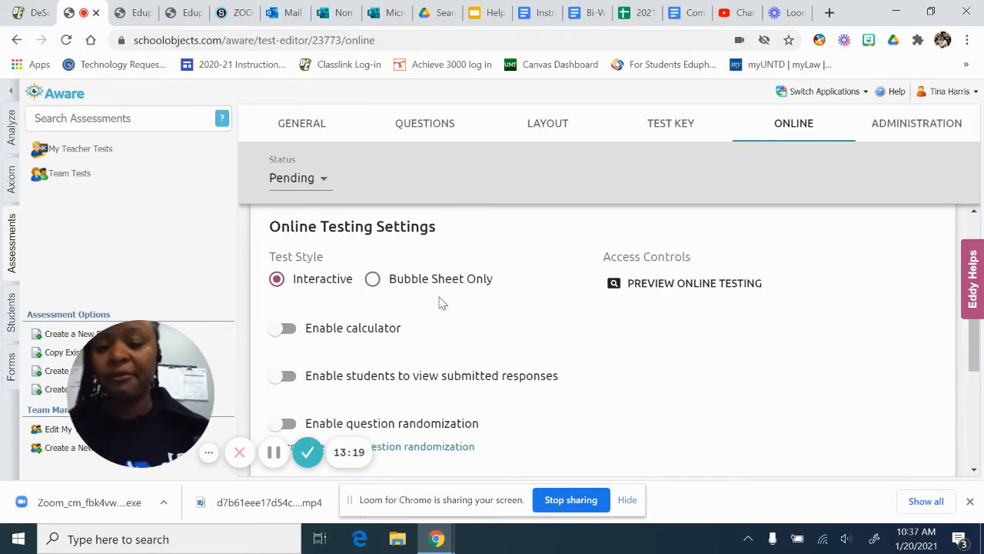
{"action": "scroll", "coordinate": [441, 301], "scroll_direction": "down", "scroll_amount": 1}
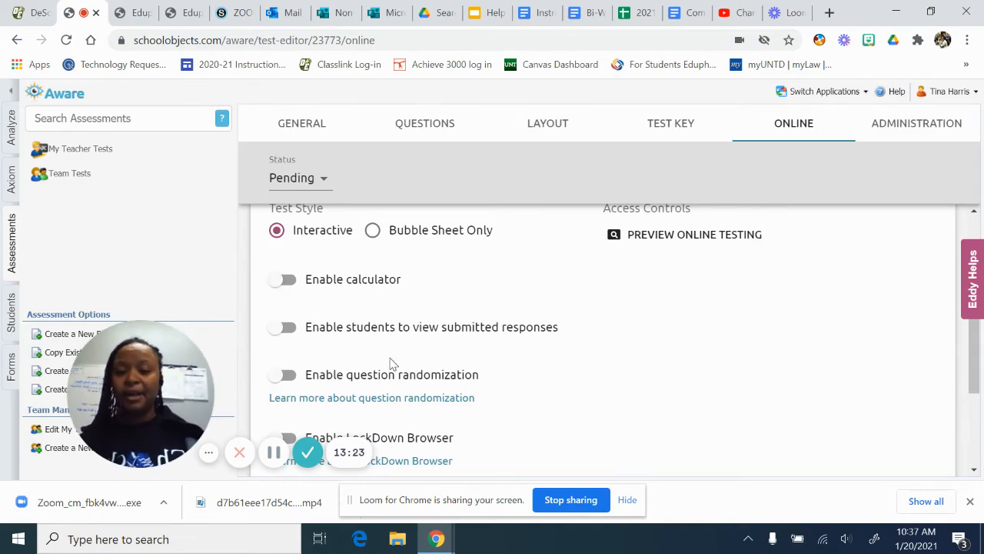
{"action": "scroll", "coordinate": [368, 329], "scroll_direction": "down", "scroll_amount": 1}
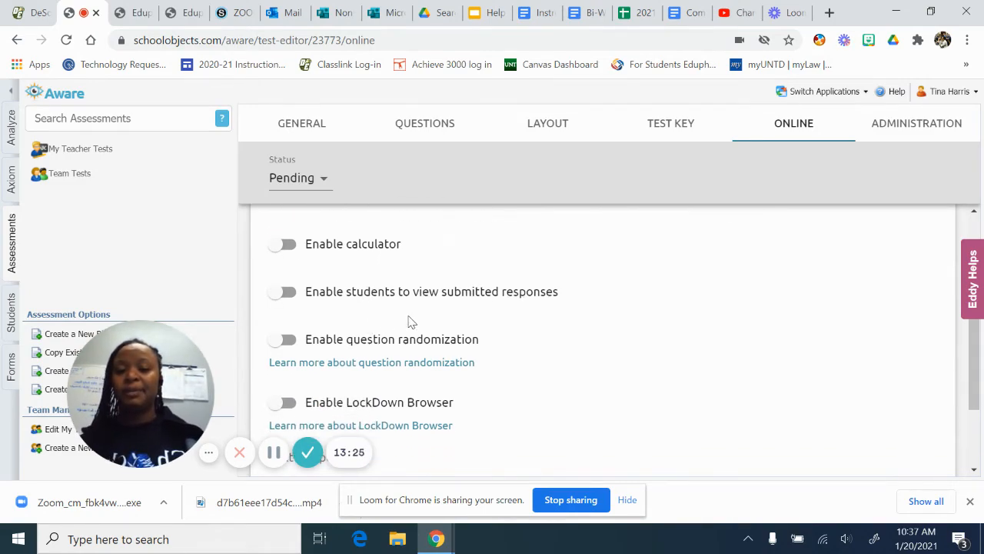
{"action": "left_click", "coordinate": [286, 294]}
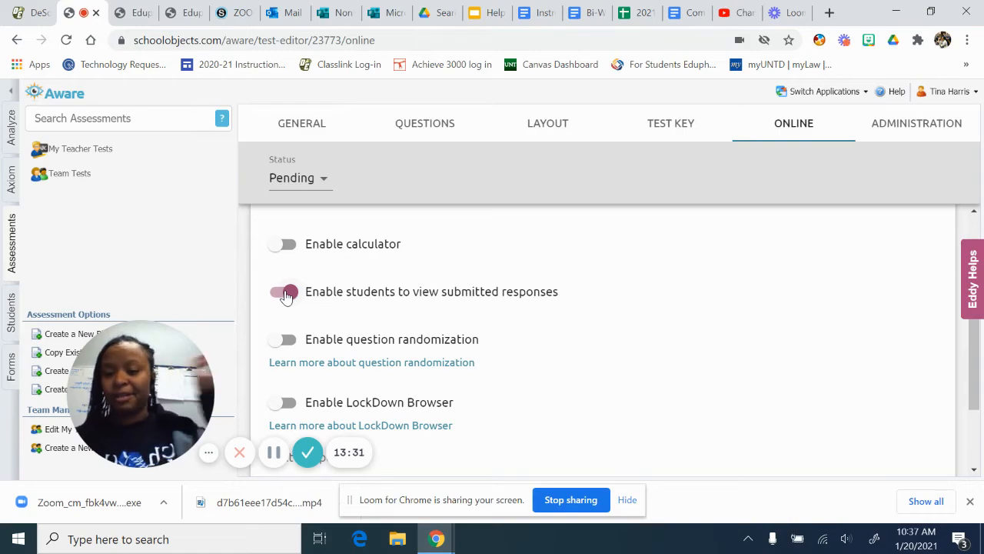
Step: Review the question randomization and LockDown Browser settings and the language choices for Text-to-Speech
{"action": "scroll", "coordinate": [395, 339], "scroll_direction": "down", "scroll_amount": 2}
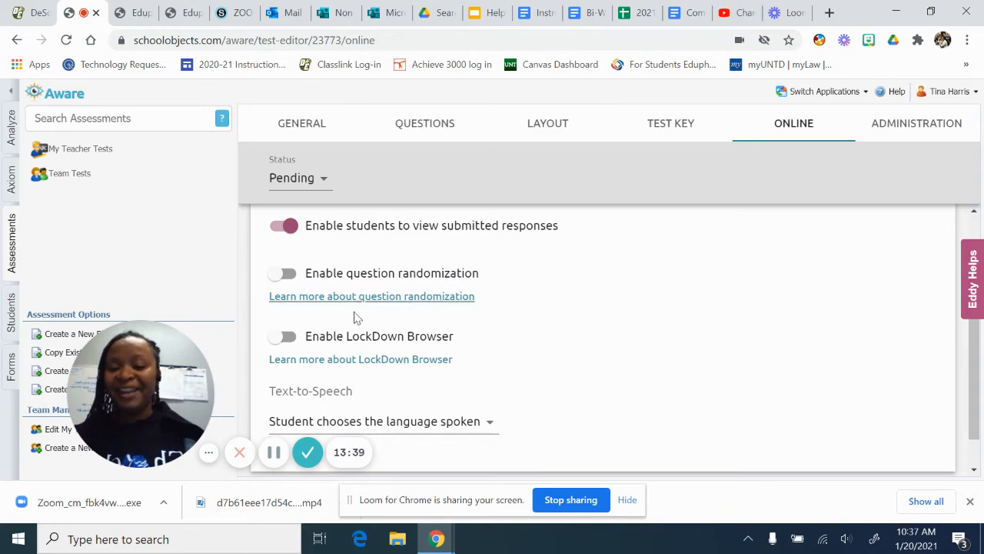
{"action": "scroll", "coordinate": [352, 347], "scroll_direction": "down", "scroll_amount": 1}
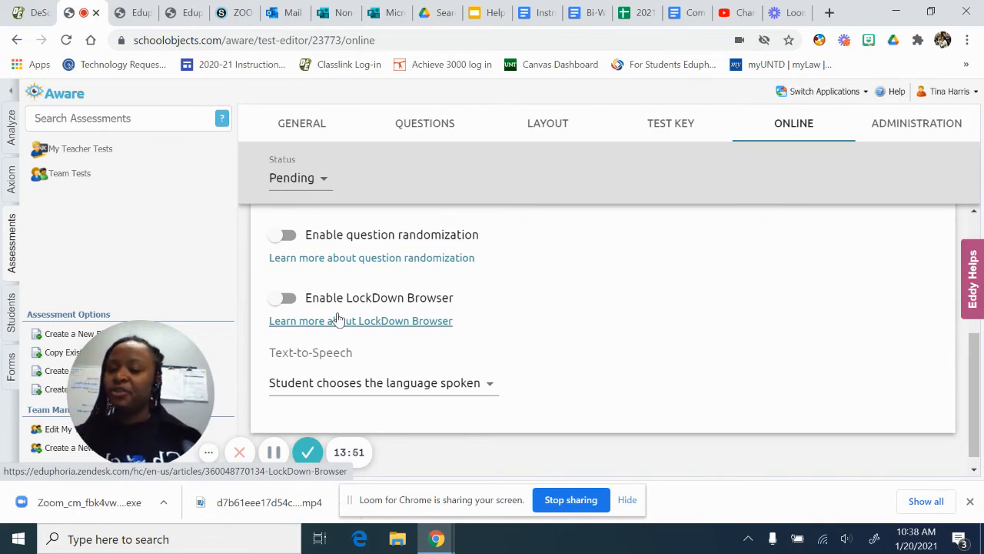
{"action": "scroll", "coordinate": [380, 394], "scroll_direction": "down", "scroll_amount": 1}
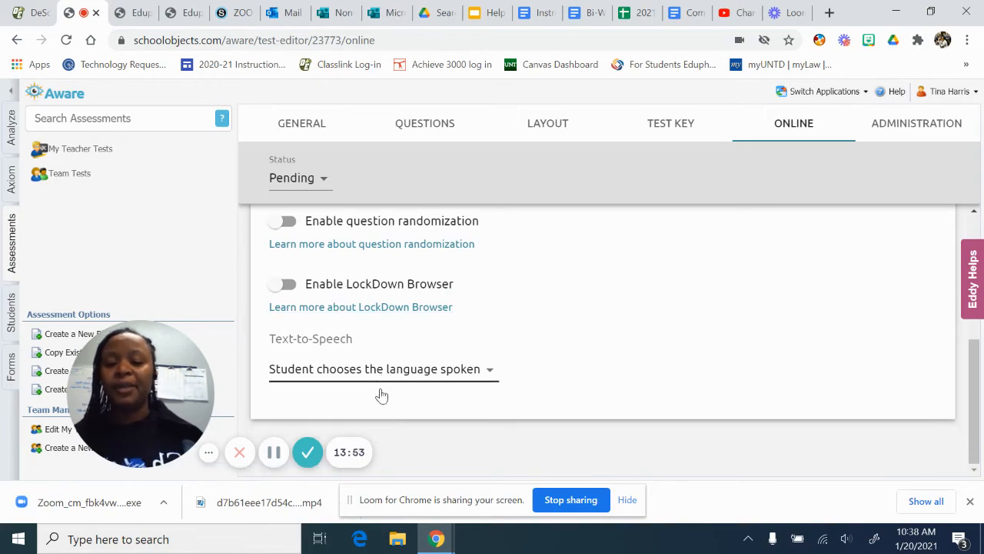
{"action": "left_click", "coordinate": [444, 382]}
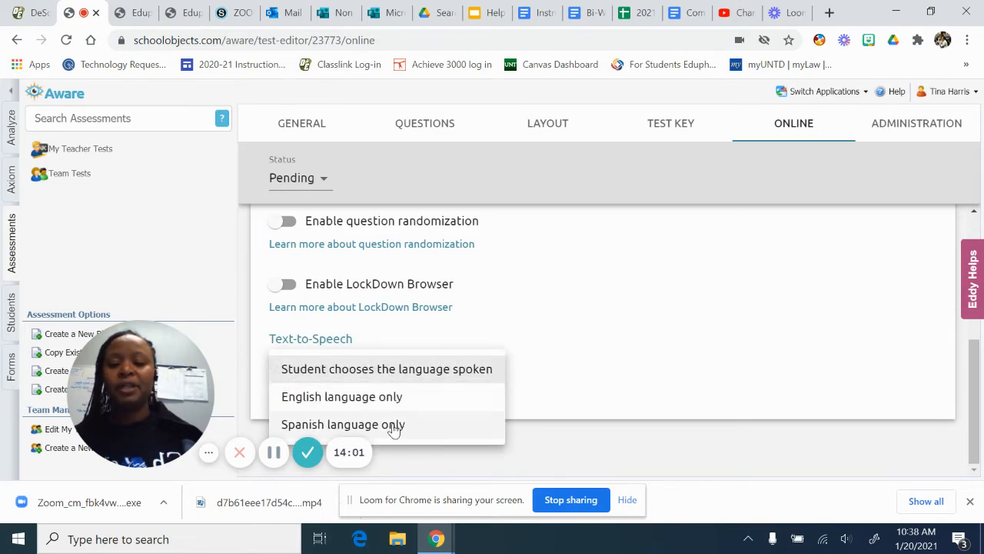
{"action": "left_click", "coordinate": [615, 336]}
{"action": "scroll", "coordinate": [615, 336], "scroll_direction": "up", "scroll_amount": 2}
{"action": "scroll", "coordinate": [615, 337], "scroll_direction": "up", "scroll_amount": 2}
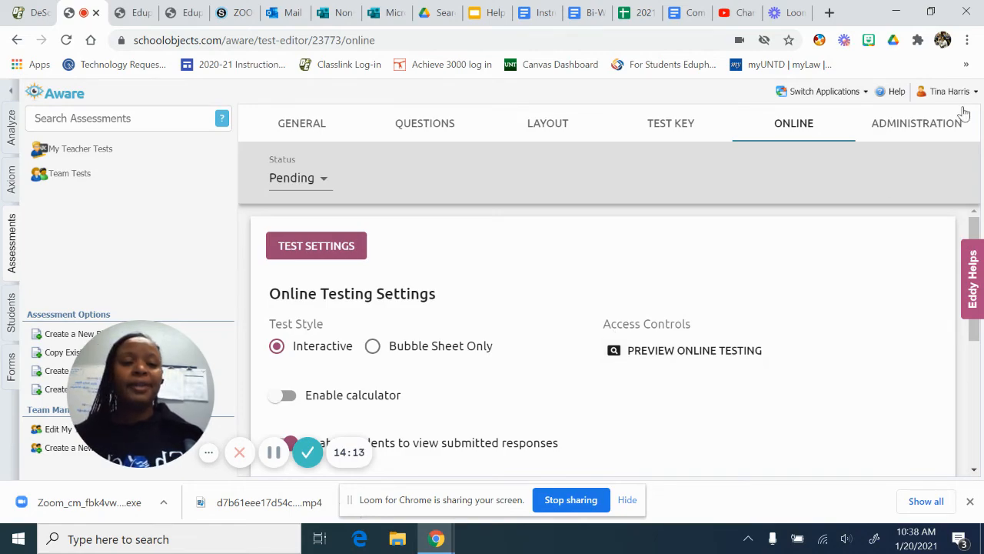
Step: Examine the test's administration options for sharing with a team and sharing a copy with another teacher, closing each dialog
{"action": "left_click", "coordinate": [946, 125]}
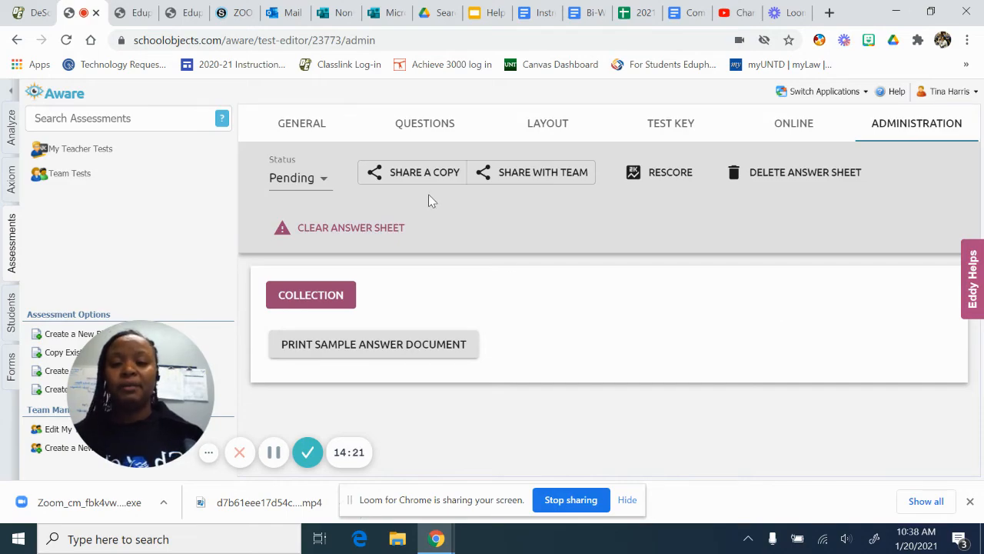
{"action": "left_click", "coordinate": [537, 176]}
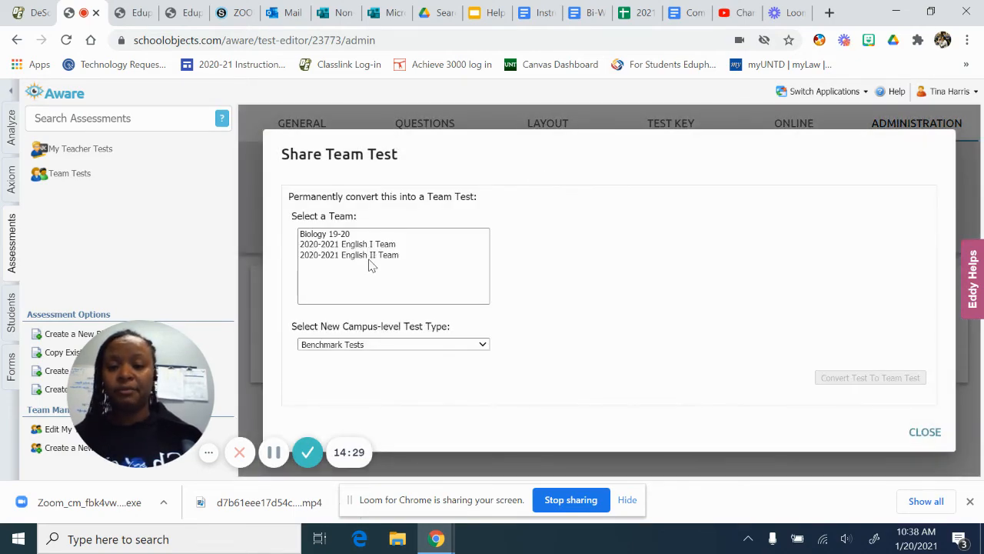
{"action": "left_click", "coordinate": [919, 431]}
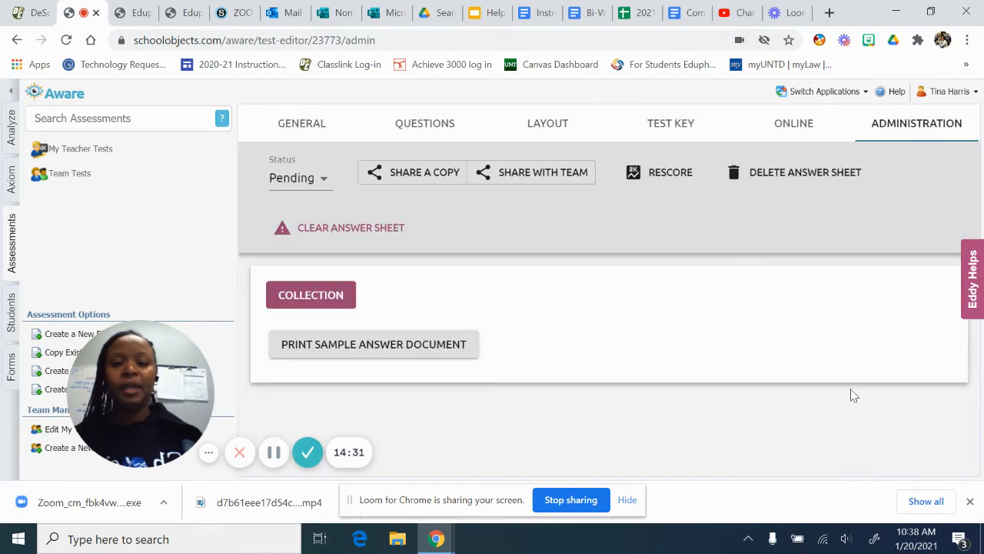
{"action": "left_click", "coordinate": [413, 180]}
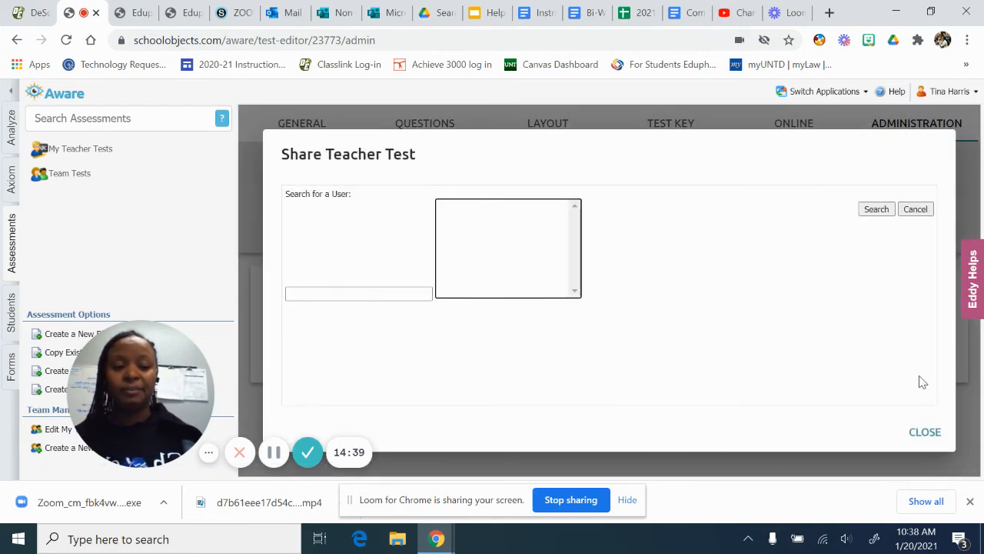
{"action": "left_click", "coordinate": [920, 435]}
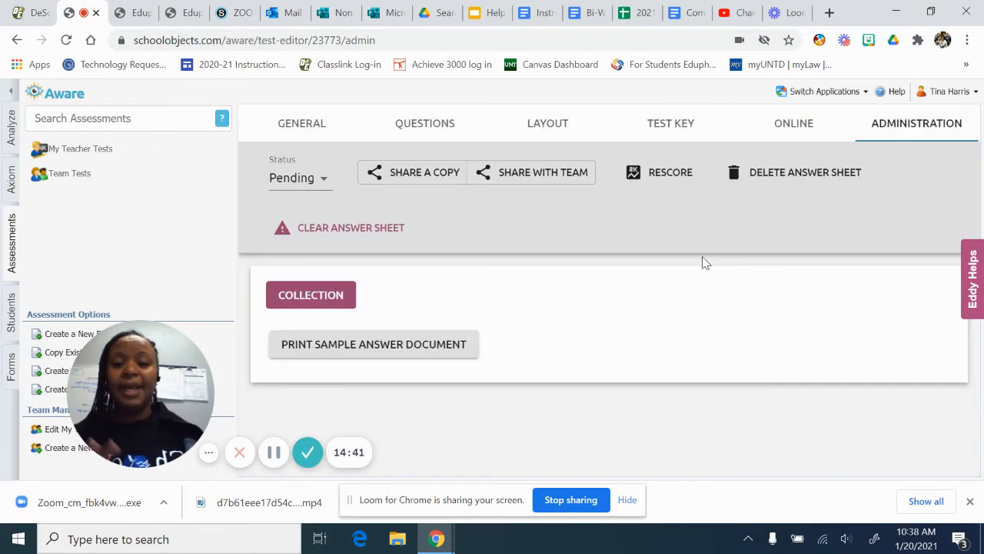
Step: Set the test's status to Active and locate 20-21 Snapshot #1 Biology among the active ninth-grade Science teacher tests
{"action": "left_click", "coordinate": [325, 194]}
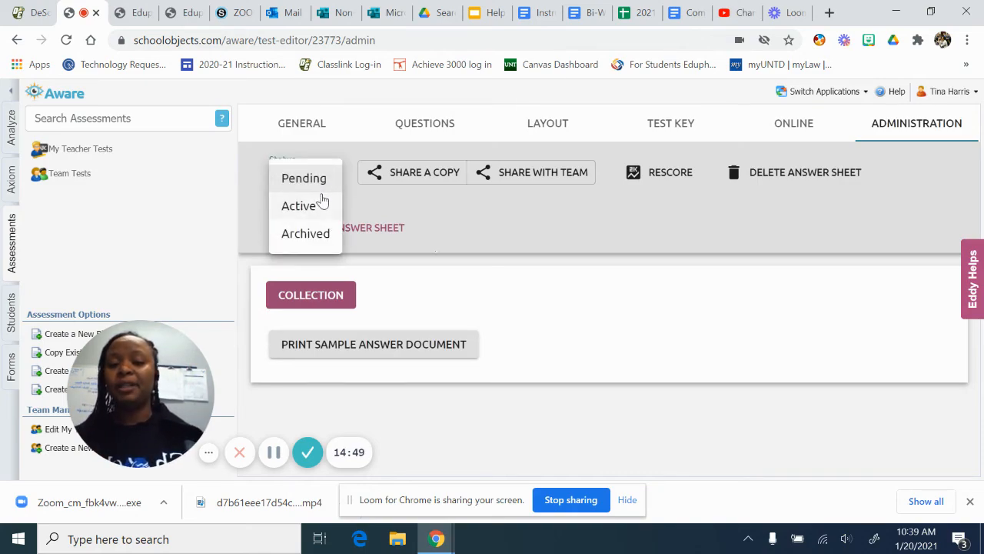
{"action": "left_click", "coordinate": [320, 203]}
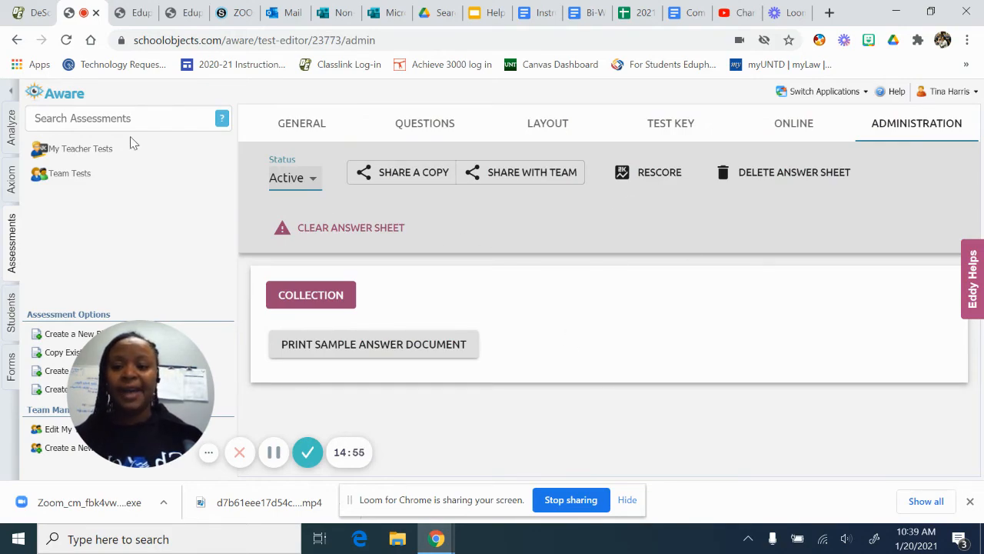
{"action": "left_click", "coordinate": [68, 151]}
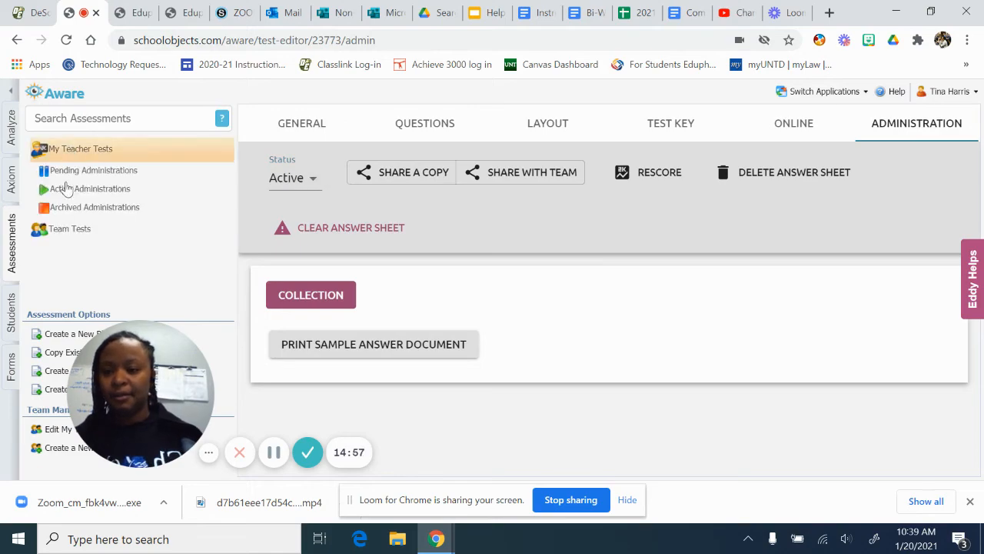
{"action": "left_click", "coordinate": [66, 191]}
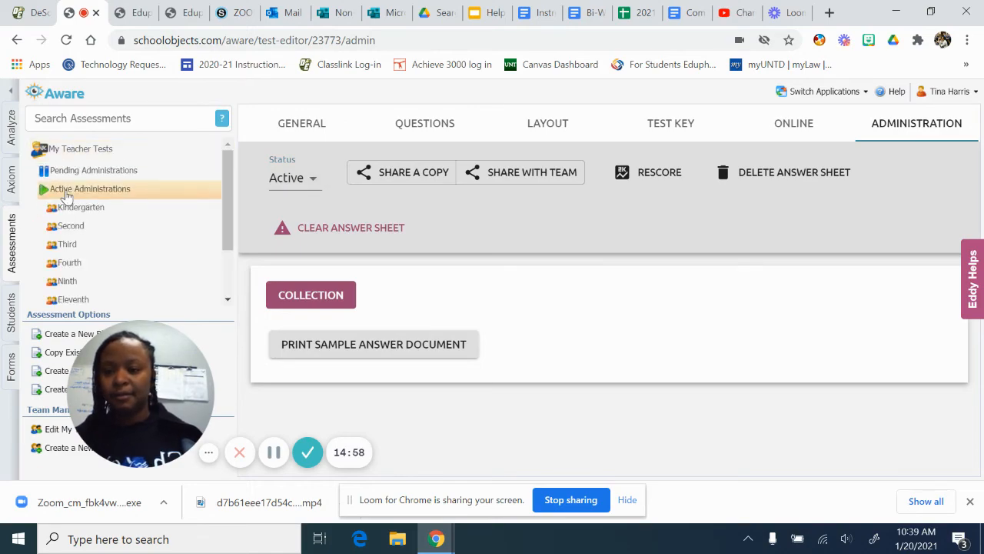
{"action": "left_click", "coordinate": [68, 281]}
{"action": "scroll", "coordinate": [74, 281], "scroll_direction": "down", "scroll_amount": 1}
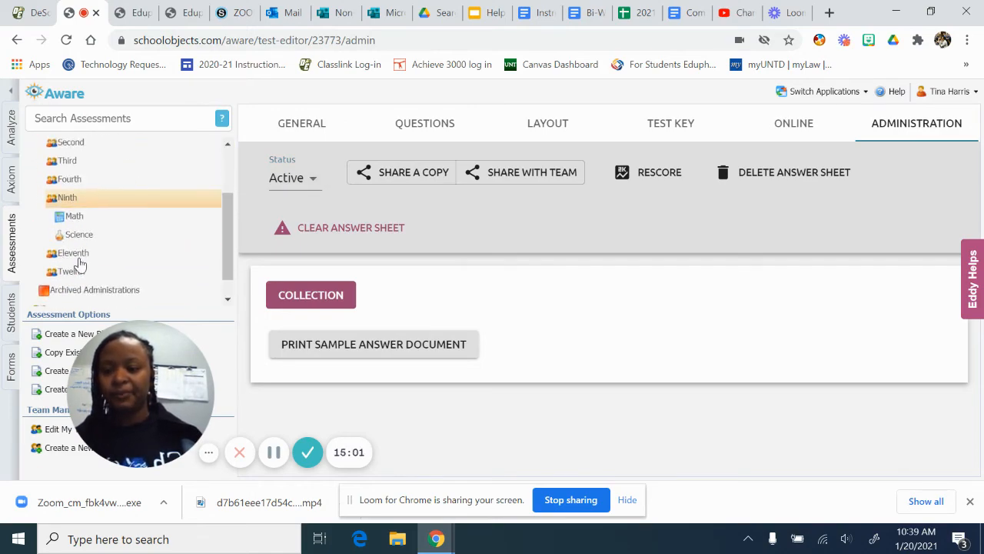
{"action": "left_click", "coordinate": [79, 234]}
{"action": "scroll", "coordinate": [90, 269], "scroll_direction": "down", "scroll_amount": 1}
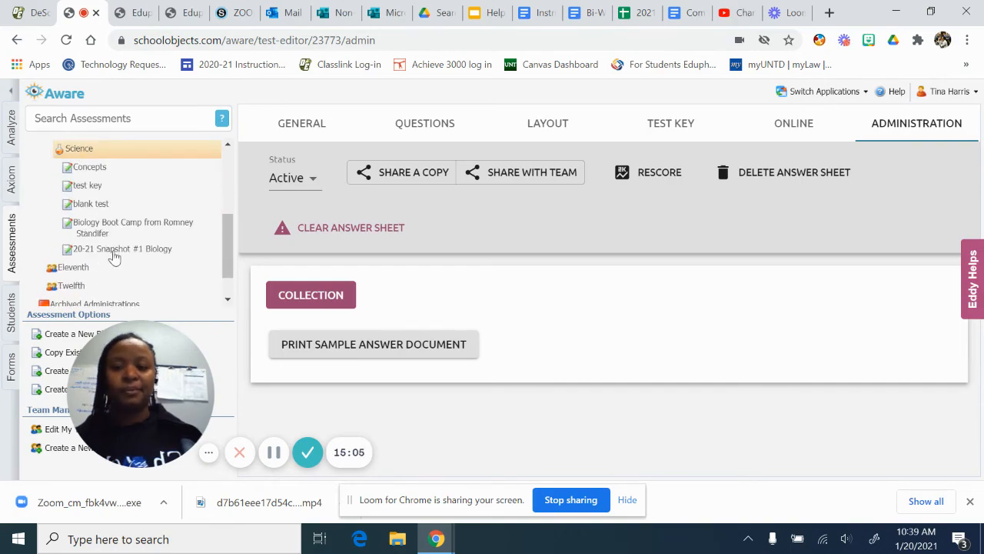
Step: Go to the data analysis area and open the list of available tests
{"action": "left_click", "coordinate": [13, 137]}
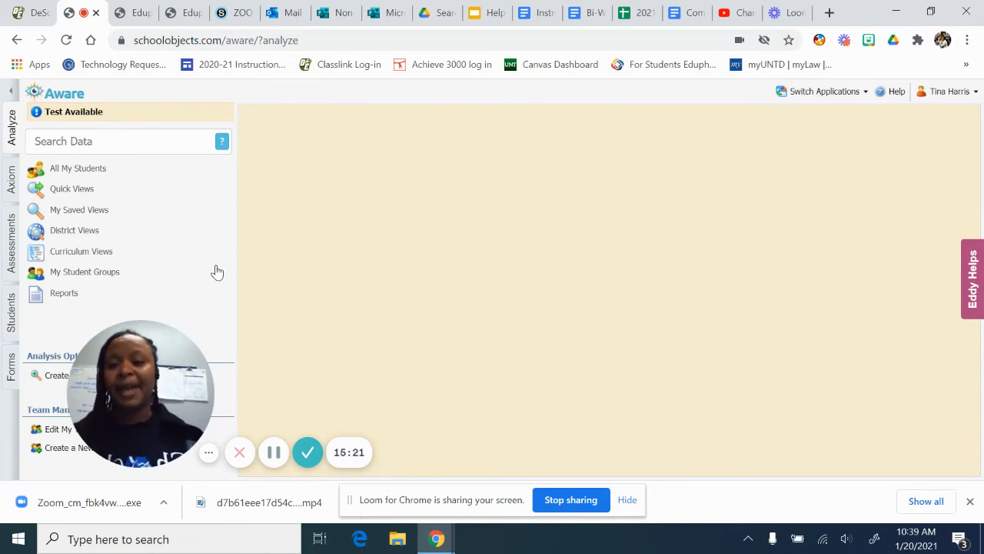
{"action": "left_click", "coordinate": [83, 114]}
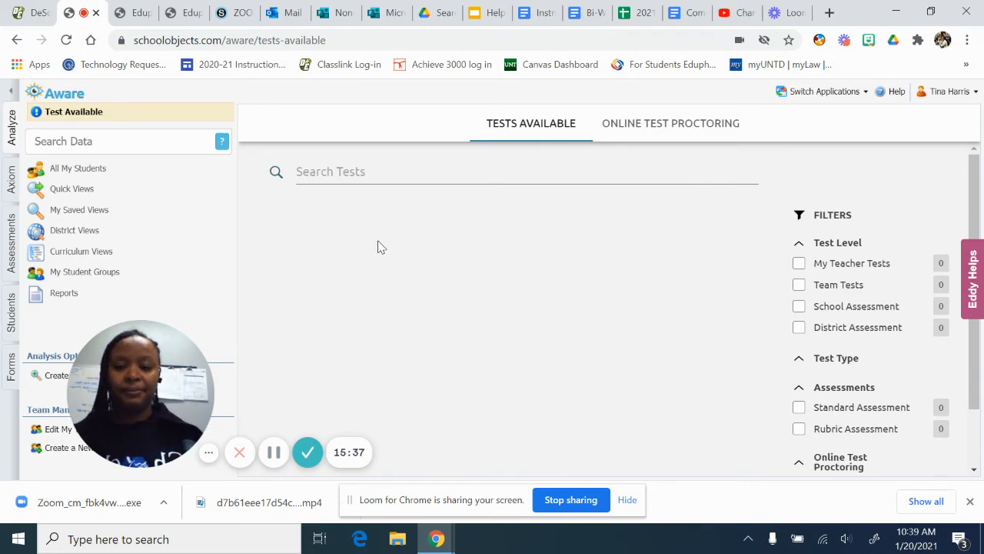
{"action": "left_click", "coordinate": [273, 453]}
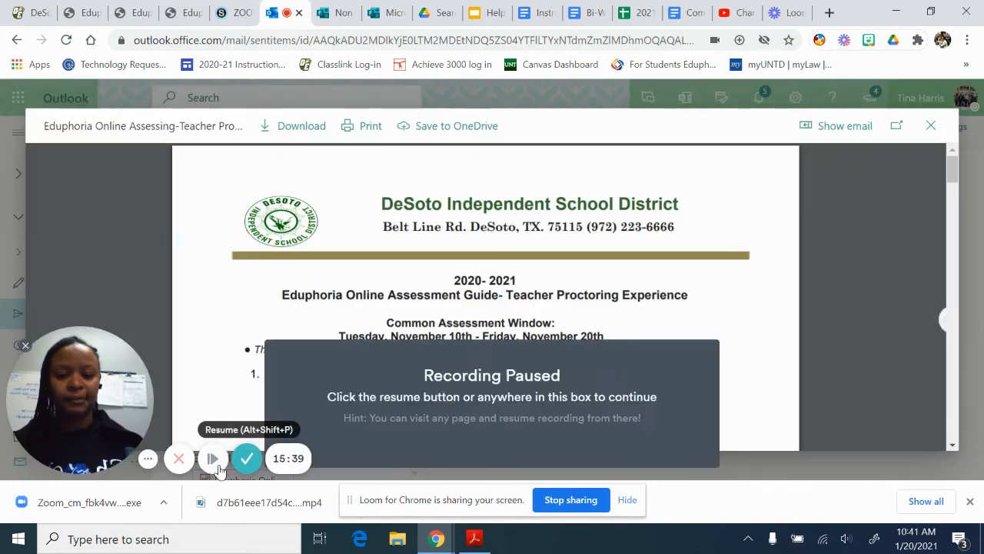
{"action": "left_click", "coordinate": [213, 459]}
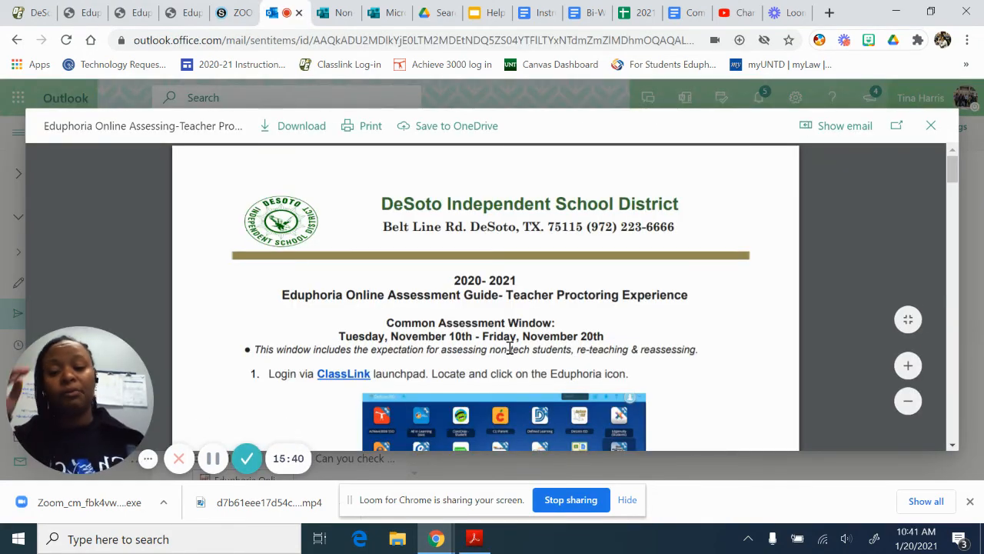
Step: Read the teacher proctoring guide in Outlook from the ClassLink login through the Test Available and Online Test Proctoring instructions
{"action": "scroll", "coordinate": [510, 348], "scroll_direction": "down", "scroll_amount": 1}
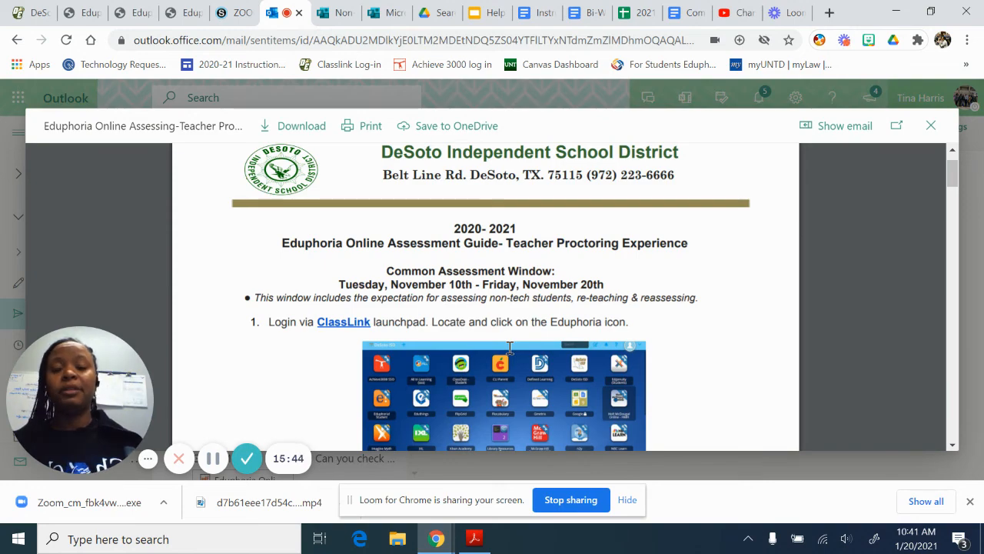
{"action": "scroll", "coordinate": [510, 347], "scroll_direction": "down", "scroll_amount": 7}
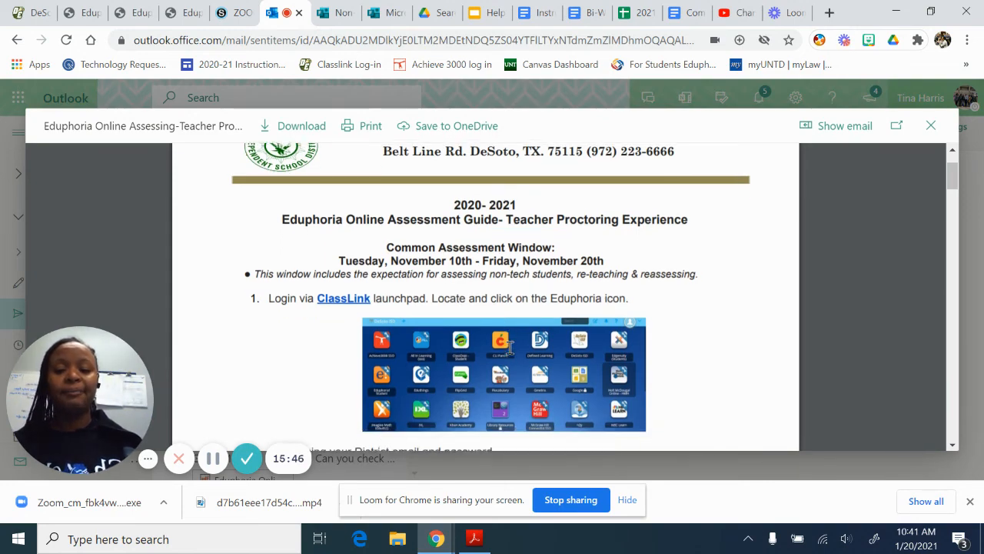
{"action": "scroll", "coordinate": [510, 348], "scroll_direction": "down", "scroll_amount": 3}
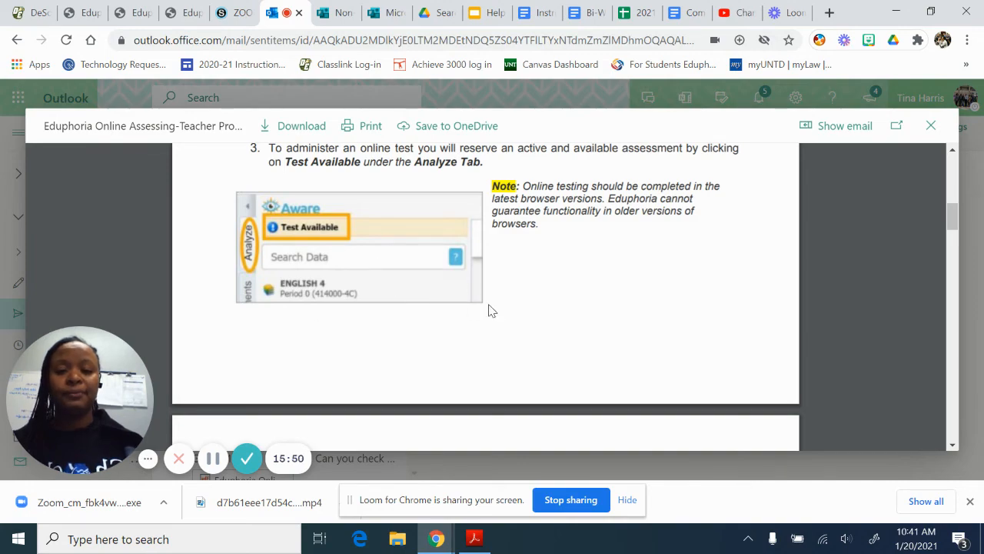
{"action": "scroll", "coordinate": [488, 310], "scroll_direction": "down", "scroll_amount": 5}
{"action": "scroll", "coordinate": [489, 310], "scroll_direction": "down", "scroll_amount": 1}
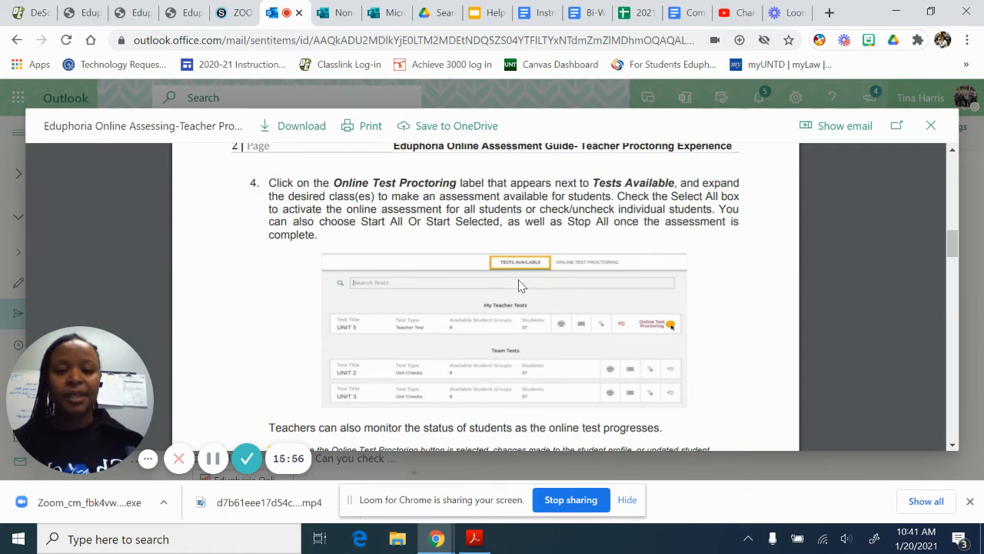
{"action": "scroll", "coordinate": [457, 336], "scroll_direction": "down", "scroll_amount": 1}
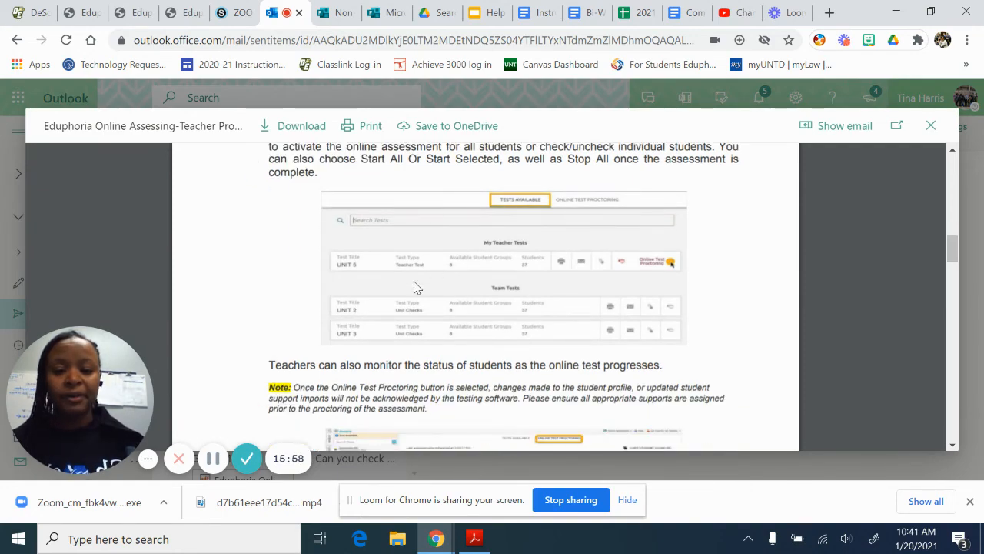
{"action": "scroll", "coordinate": [450, 341], "scroll_direction": "down", "scroll_amount": 3}
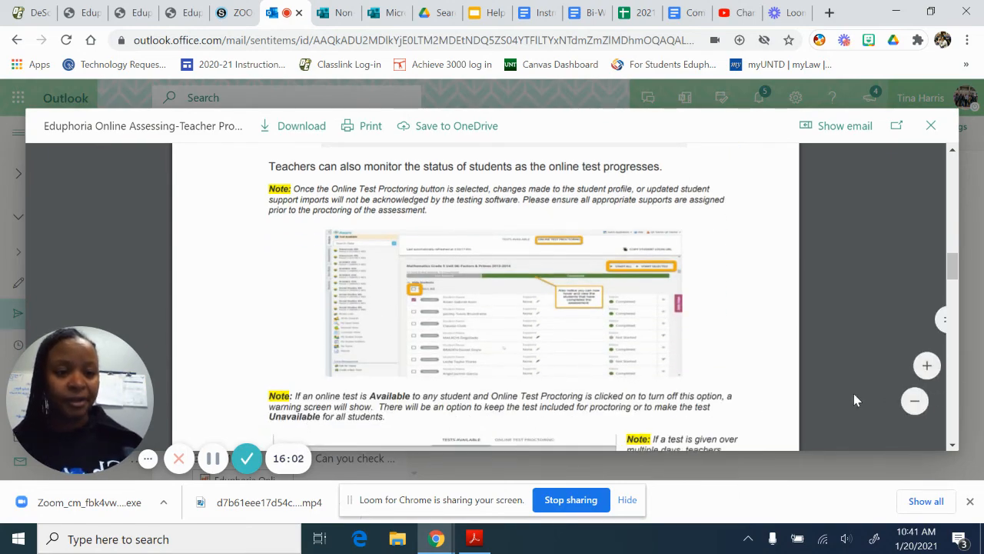
{"action": "scroll", "coordinate": [623, 402], "scroll_direction": "down", "scroll_amount": 1}
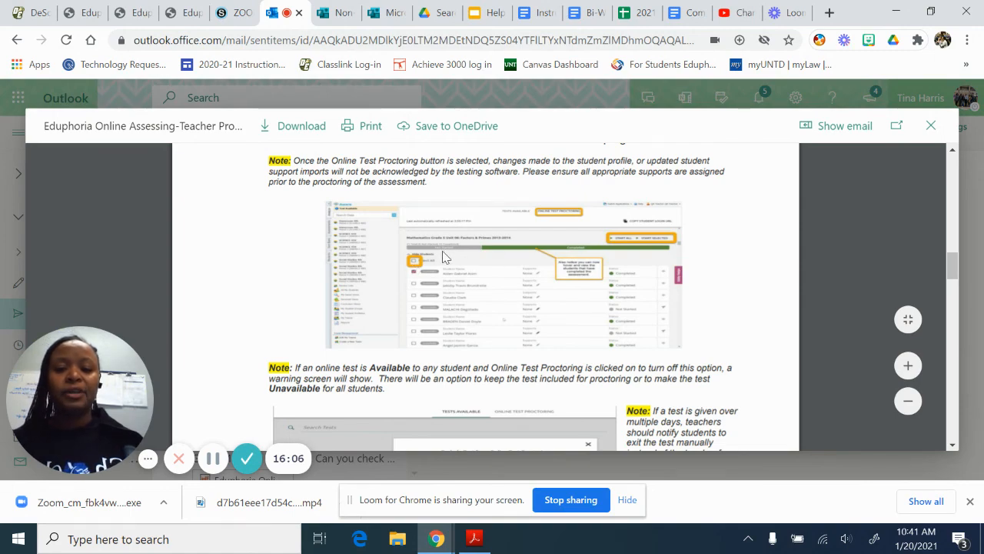
Step: Review the guide's Tests Available and student selection examples and its notes on excluding tests from proctoring, skim the remaining pages, and close the guide
{"action": "scroll", "coordinate": [443, 257], "scroll_direction": "up", "scroll_amount": 5}
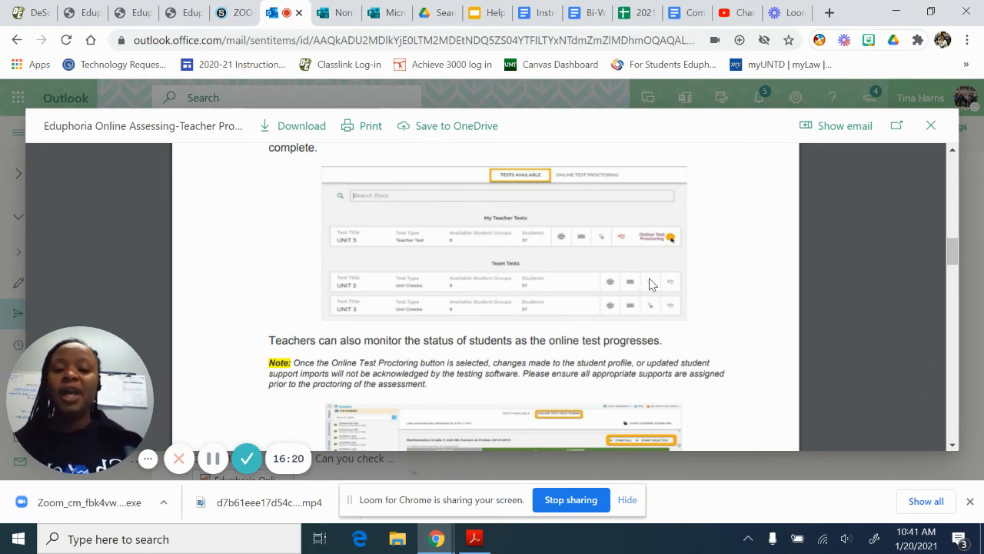
{"action": "scroll", "coordinate": [650, 285], "scroll_direction": "down", "scroll_amount": 1}
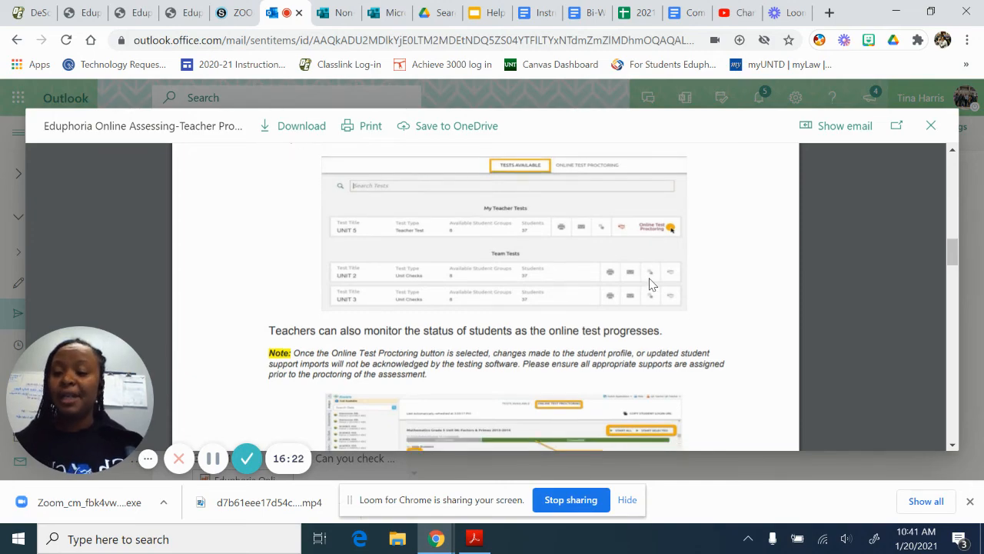
{"action": "scroll", "coordinate": [649, 285], "scroll_direction": "down", "scroll_amount": 3}
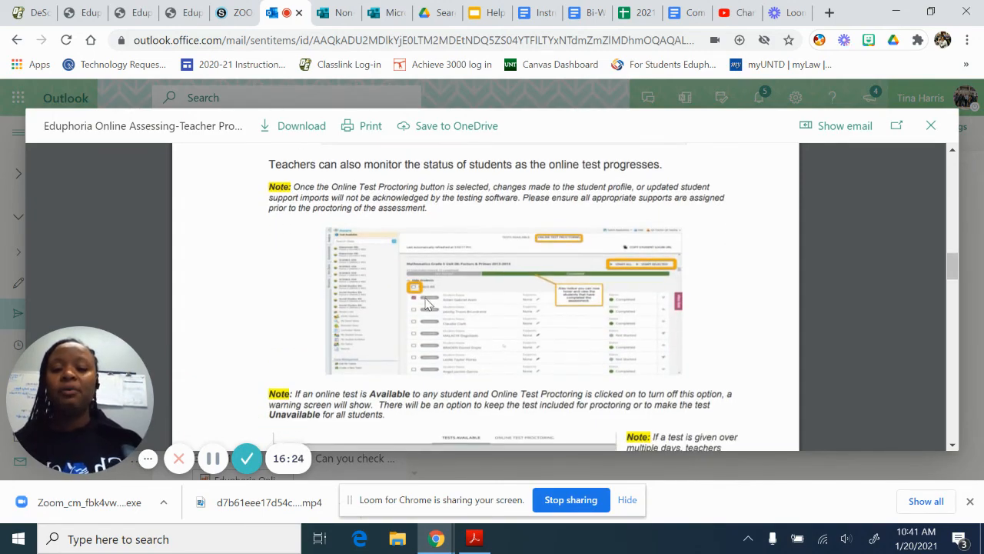
{"action": "scroll", "coordinate": [431, 285], "scroll_direction": "up", "scroll_amount": 2}
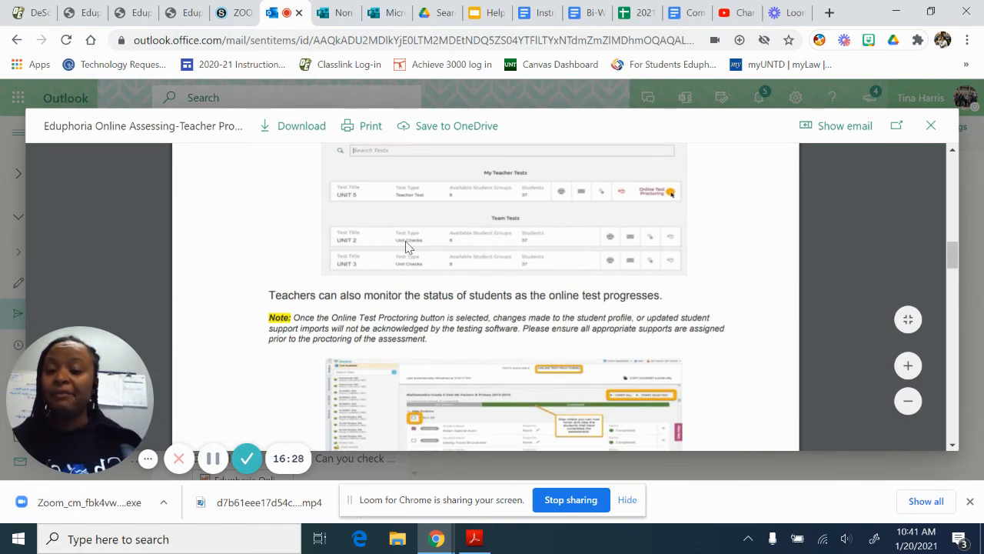
{"action": "scroll", "coordinate": [408, 246], "scroll_direction": "down", "scroll_amount": 3}
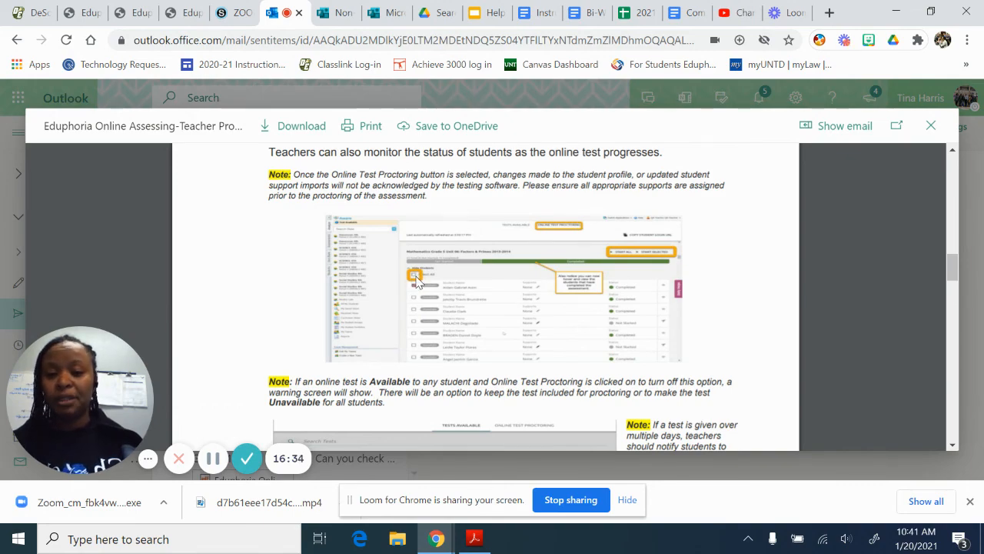
{"action": "scroll", "coordinate": [417, 282], "scroll_direction": "down", "scroll_amount": 3}
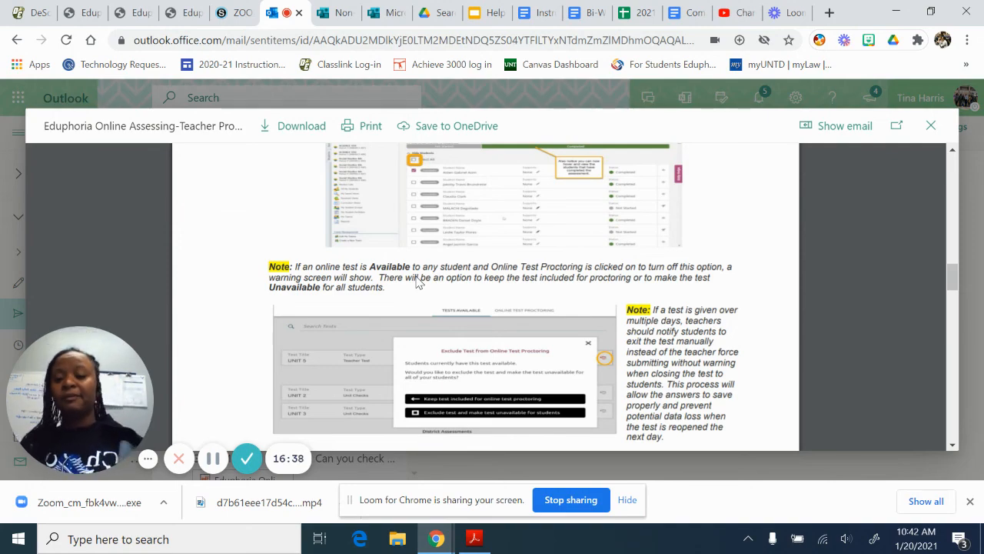
{"action": "scroll", "coordinate": [417, 283], "scroll_direction": "up", "scroll_amount": 4}
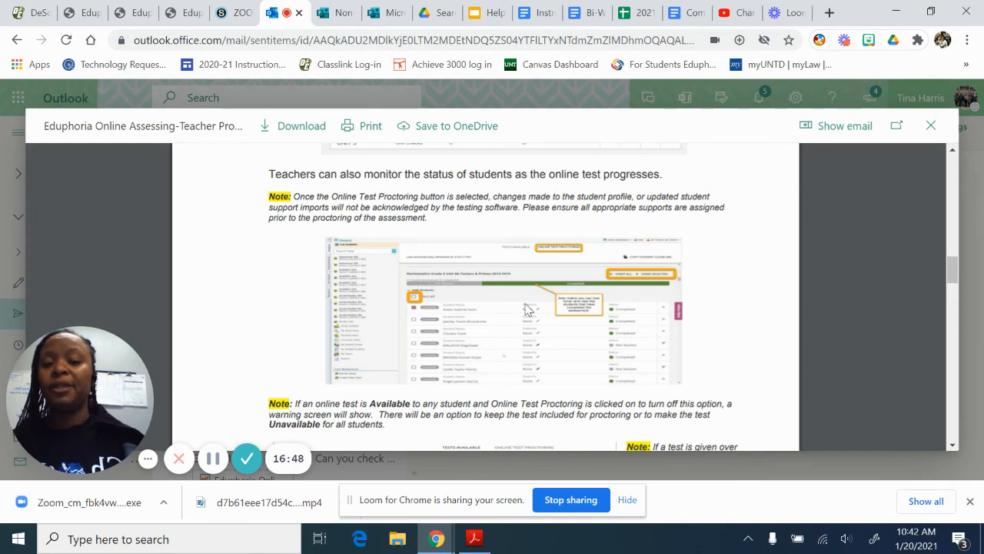
{"action": "scroll", "coordinate": [527, 309], "scroll_direction": "down", "scroll_amount": 5}
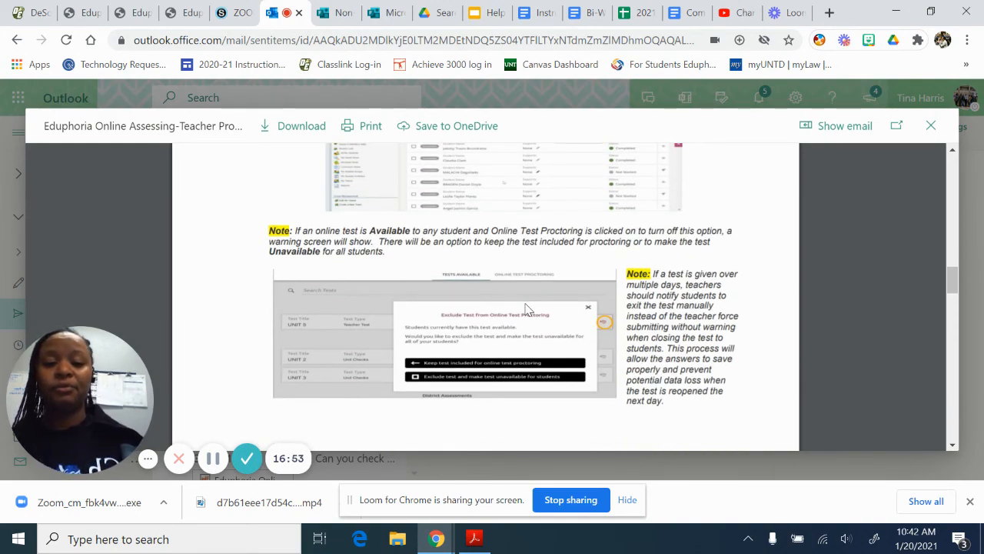
{"action": "scroll", "coordinate": [526, 309], "scroll_direction": "down", "scroll_amount": 12}
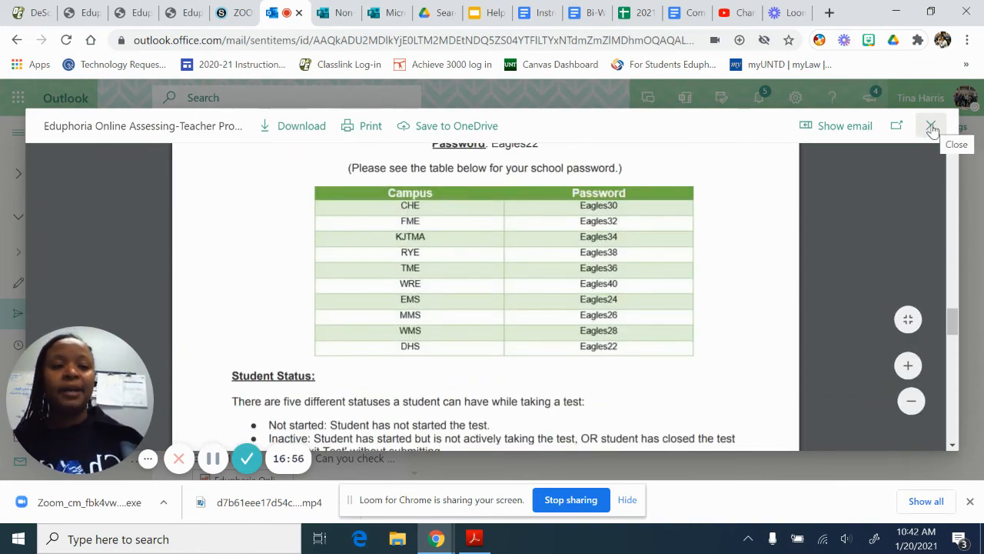
{"action": "left_click", "coordinate": [931, 127]}
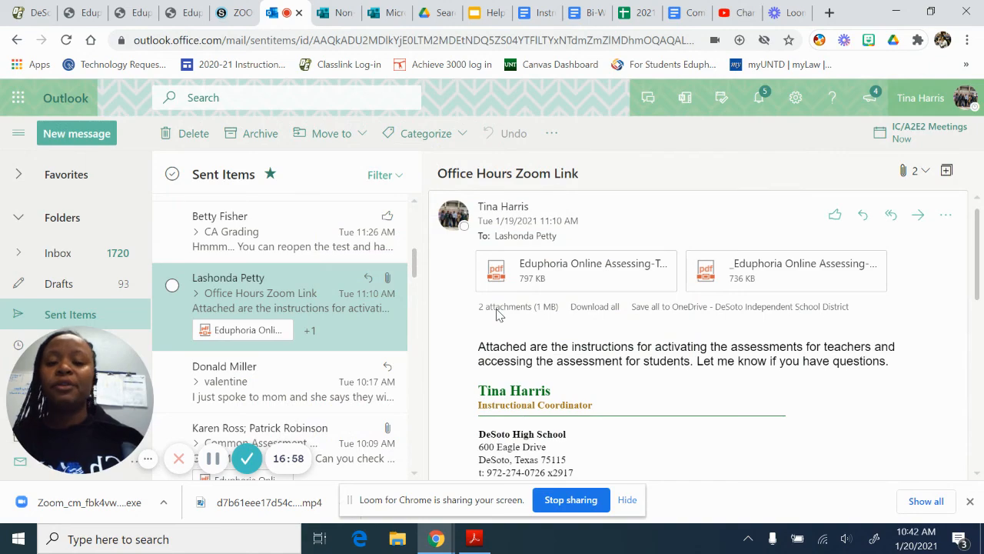
Step: Switch to the Helpful Hints Bitmoji announcements presentation in Google Slides and present the Expectations slide full screen
{"action": "left_click", "coordinate": [483, 12]}
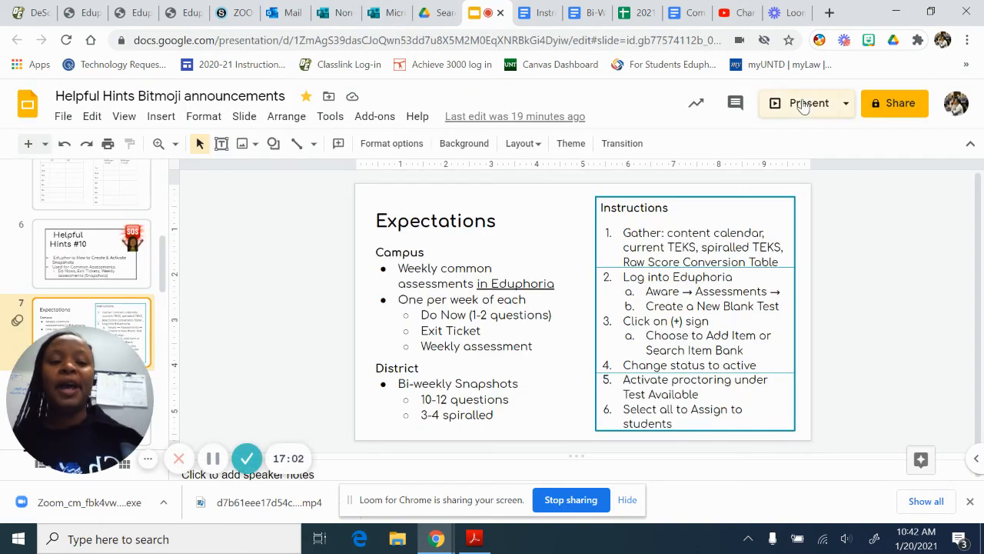
{"action": "left_click", "coordinate": [801, 103]}
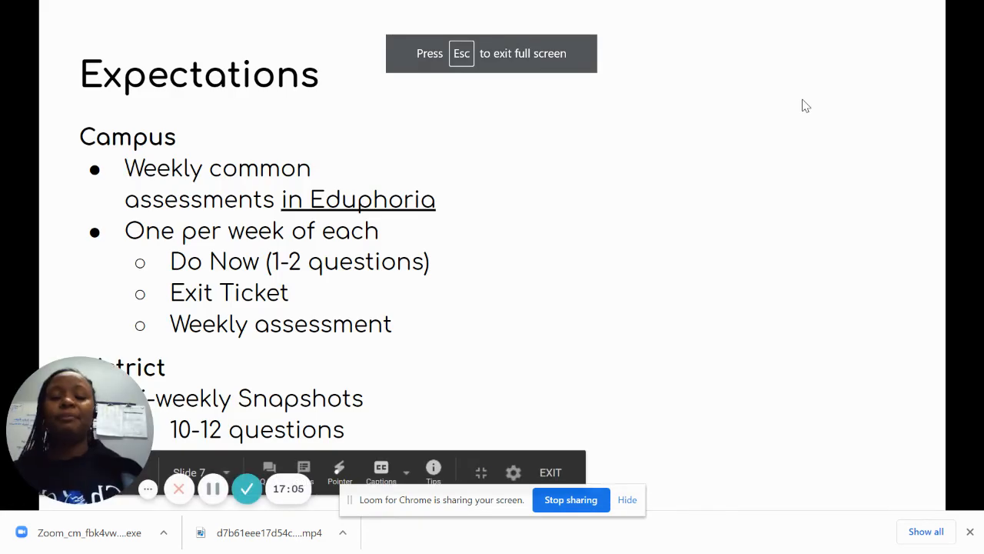